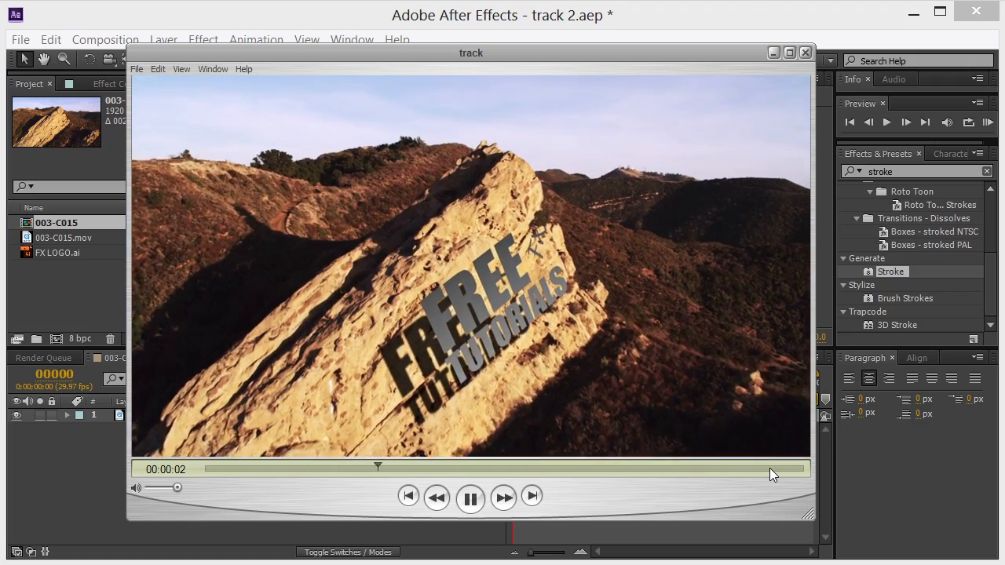
- Scrub through the finished logo tracking render and close the player
{"action": "left_click", "coordinate": [643, 464]}
{"action": "left_click_drag", "start_coordinate": [643, 465], "coordinate": [355, 456]}
{"action": "left_click", "coordinate": [806, 53]}
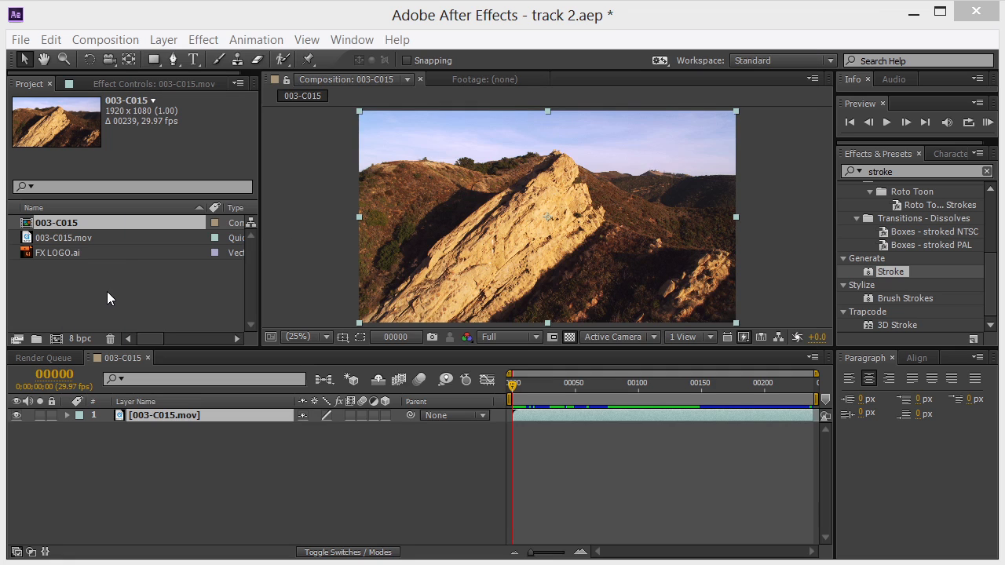
- Run Track Camera on the 003-C015.mov layer in the 003-C015 composition
{"action": "left_click", "coordinate": [61, 239]}
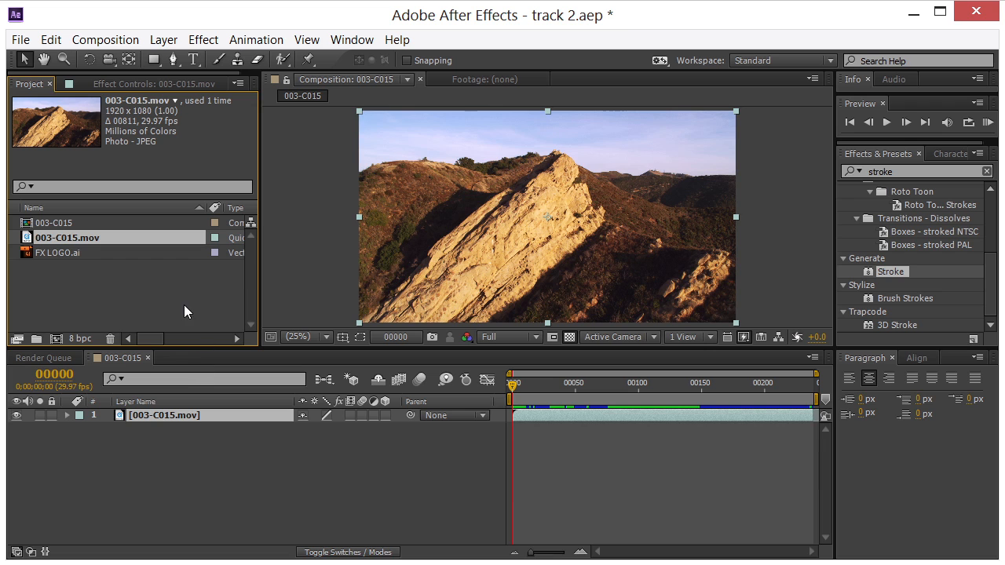
{"action": "right_click", "coordinate": [180, 417]}
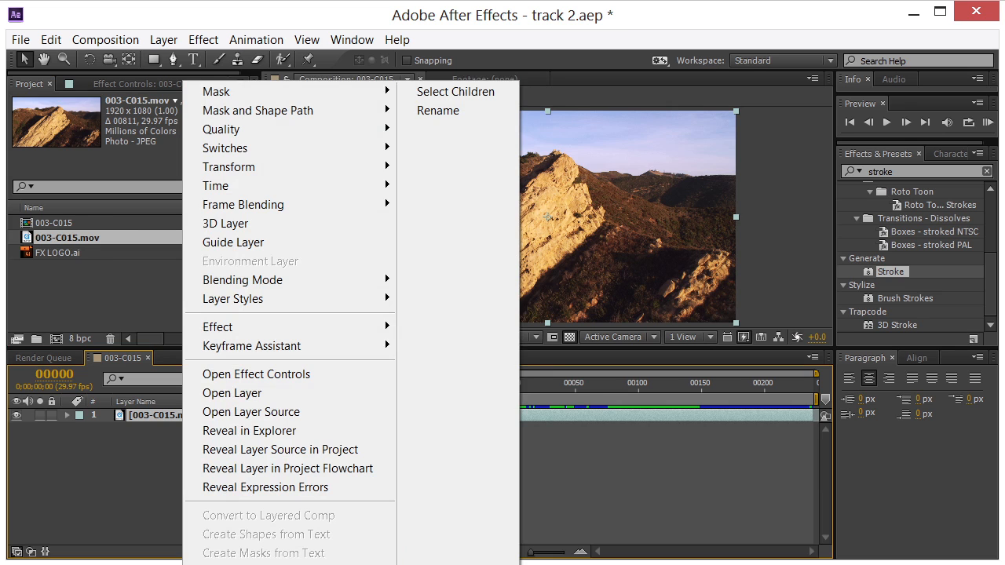
{"action": "left_click", "coordinate": [259, 561]}
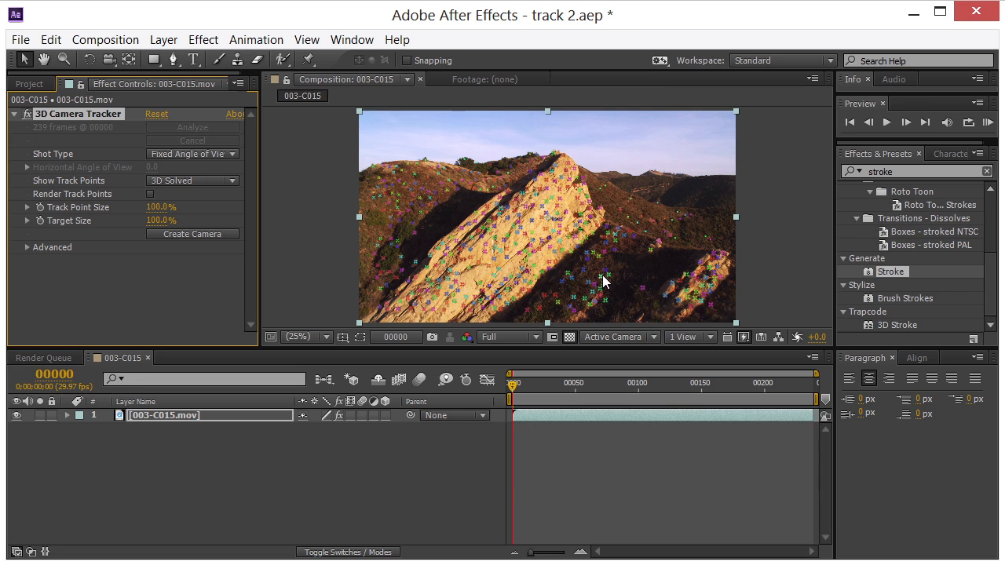
- Scrub the footage to check the 3D track points and expand the camera tracker's Advanced settings
{"action": "left_click_drag", "start_coordinate": [513, 384], "coordinate": [632, 410]}
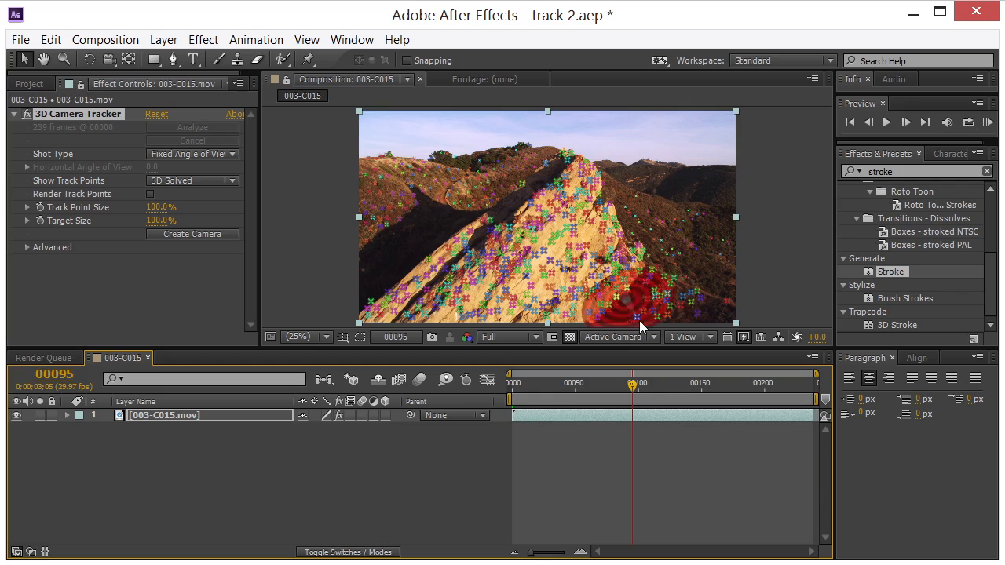
{"action": "left_click_drag", "start_coordinate": [630, 381], "coordinate": [488, 383]}
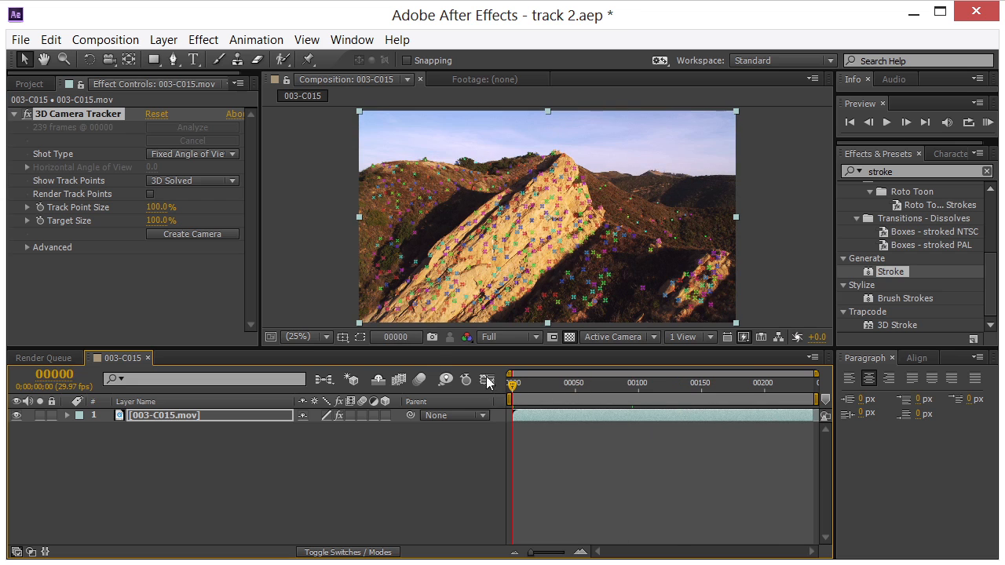
{"action": "left_click", "coordinate": [27, 247]}
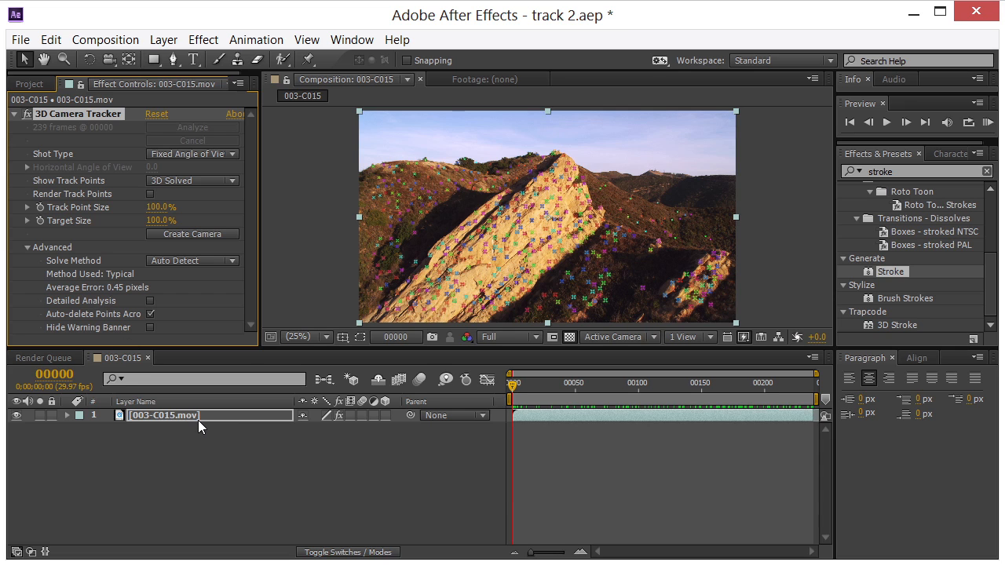
- Create a shadow catcher, camera and light from a track point on the rock face, and copy the shadow catcher's position
{"action": "right_click", "coordinate": [539, 221]}
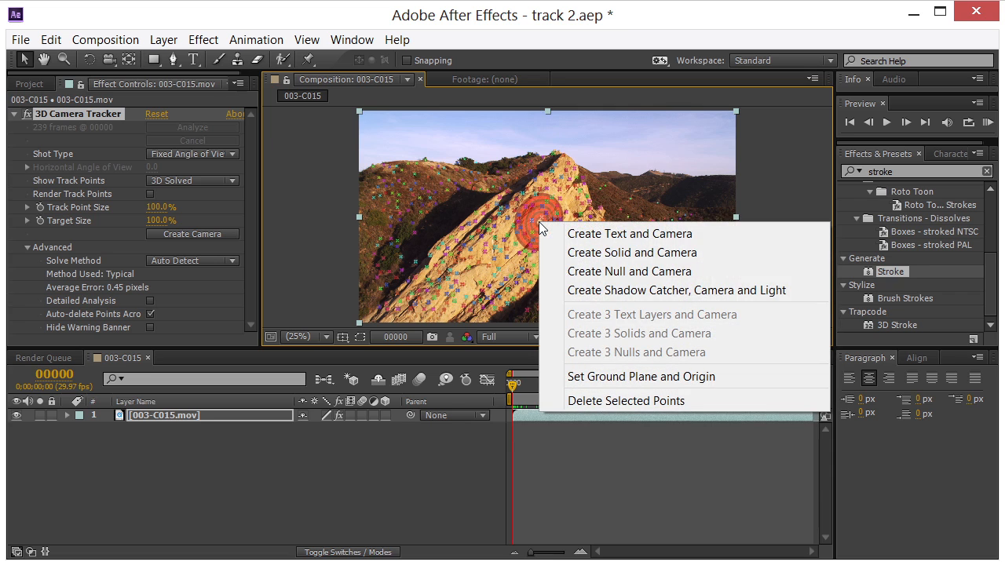
{"action": "left_click", "coordinate": [580, 290]}
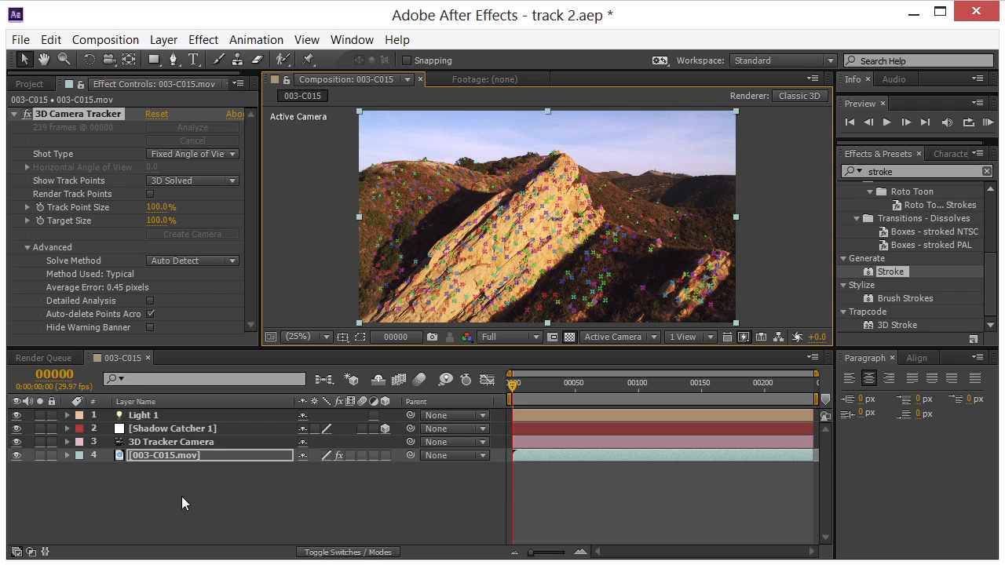
{"action": "left_click", "coordinate": [177, 430]}
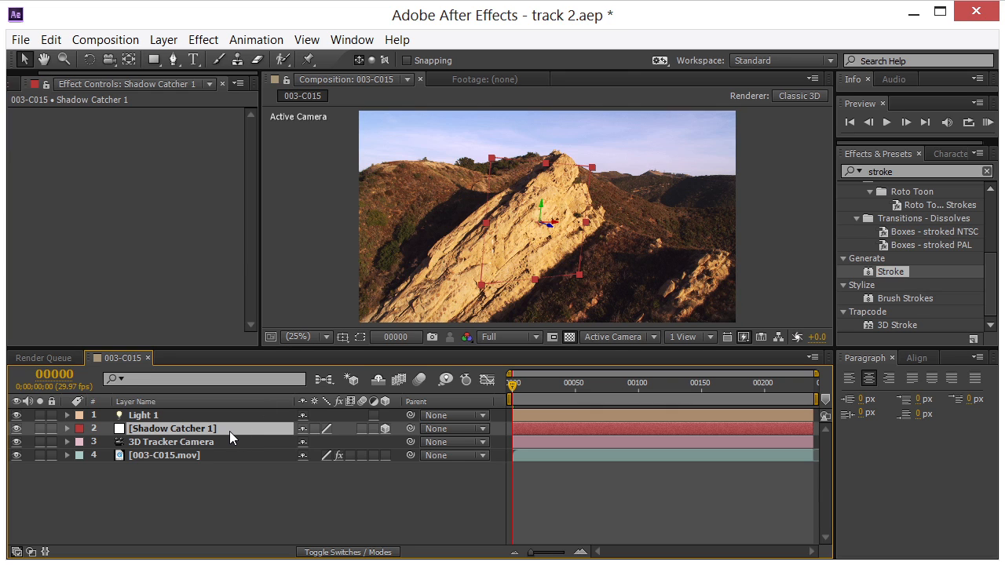
{"action": "key", "text": "p"}
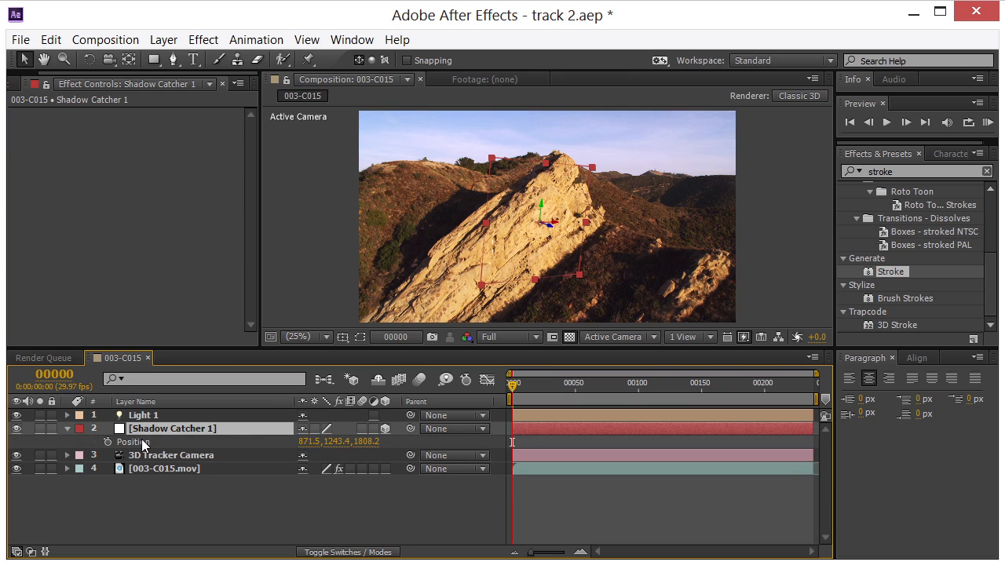
{"action": "left_click", "coordinate": [142, 442]}
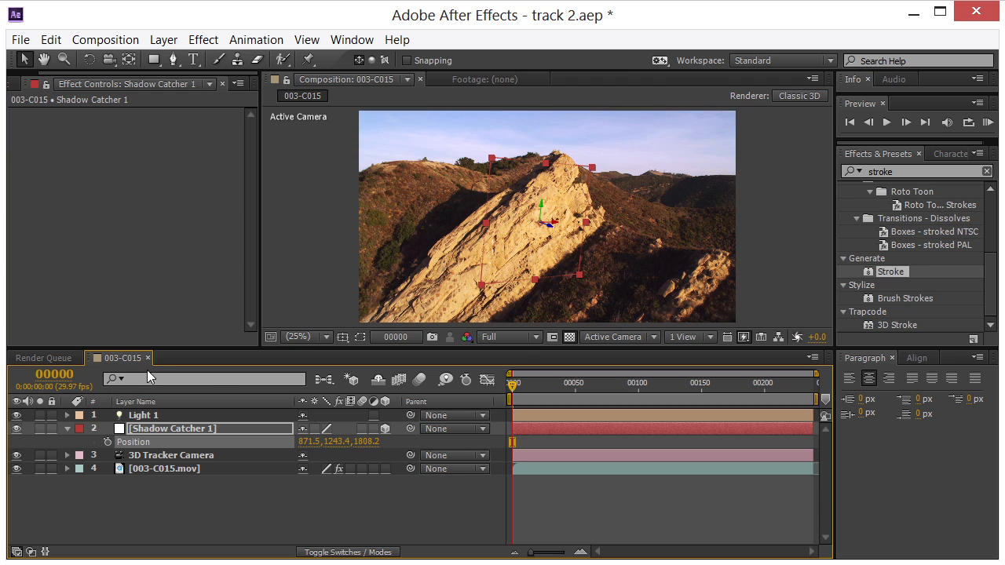
- Add FX LOGO.ai to the composition between Light 1 and Shadow Catcher 1 and make it a 3D layer
{"action": "left_click", "coordinate": [30, 82]}
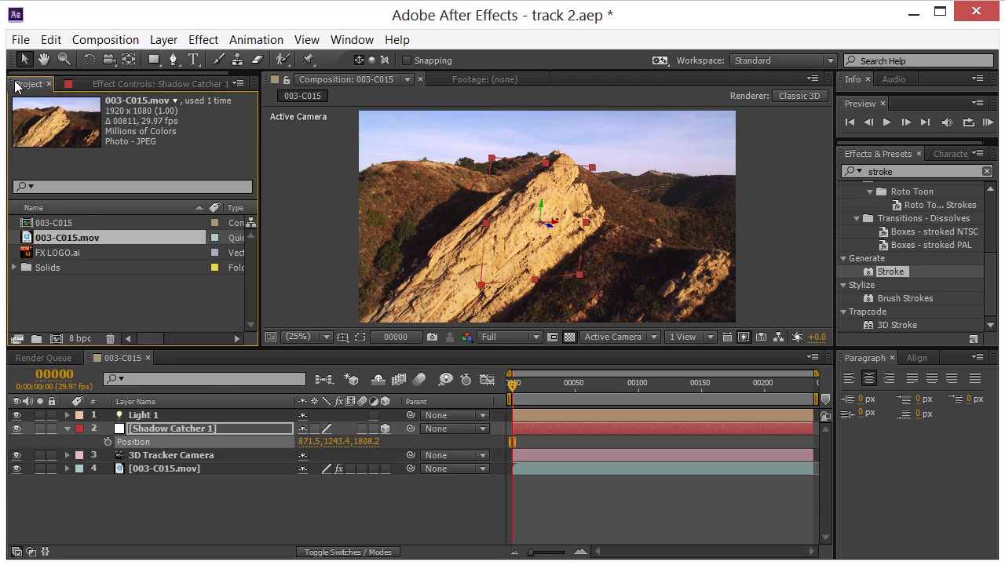
{"action": "left_click", "coordinate": [50, 256]}
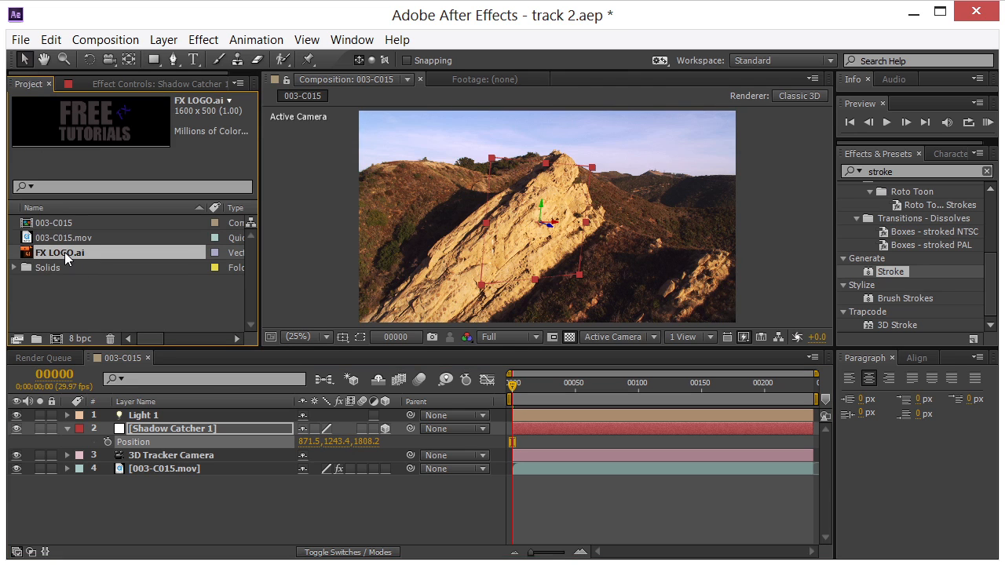
{"action": "left_click_drag", "start_coordinate": [66, 259], "coordinate": [104, 426]}
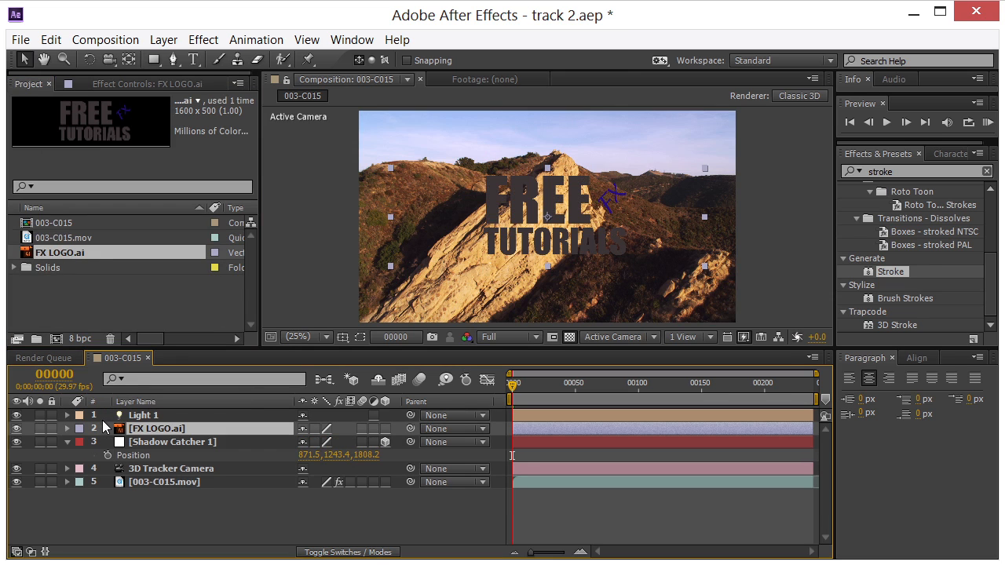
{"action": "left_click", "coordinate": [384, 428]}
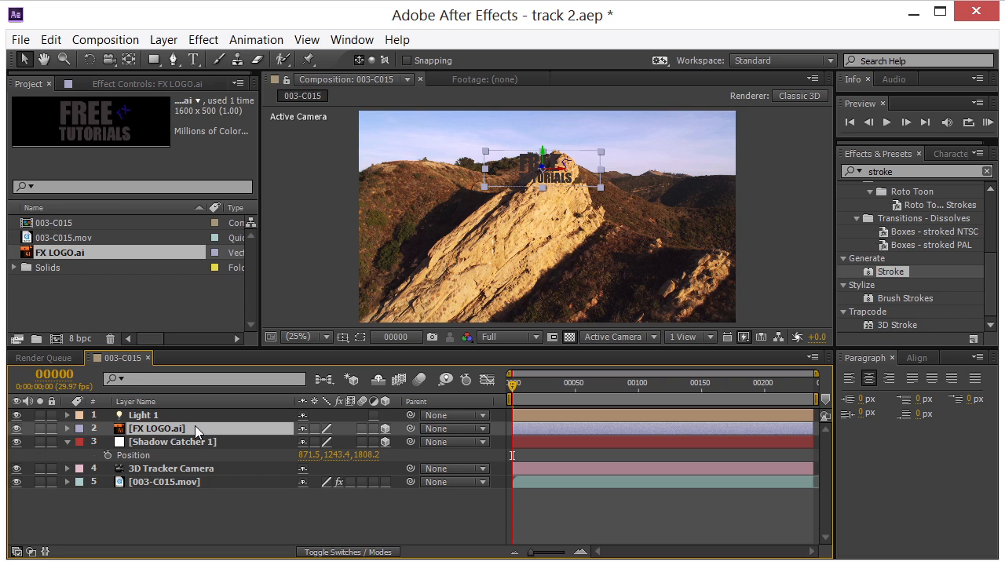
- Paste the shadow catcher's copied position into the Position property of the FX LOGO.ai layer
{"action": "key", "text": "p"}
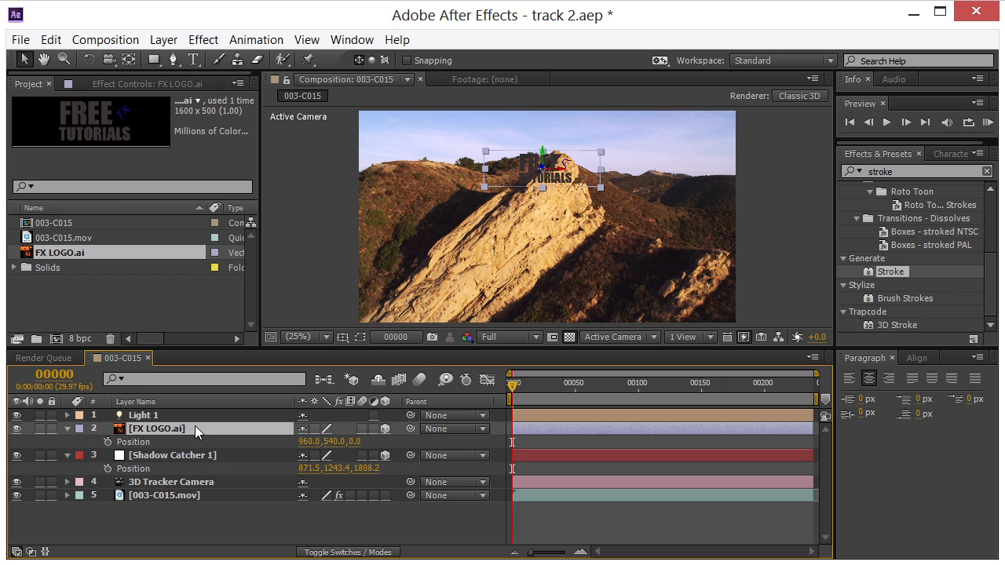
{"action": "left_click", "coordinate": [143, 442]}
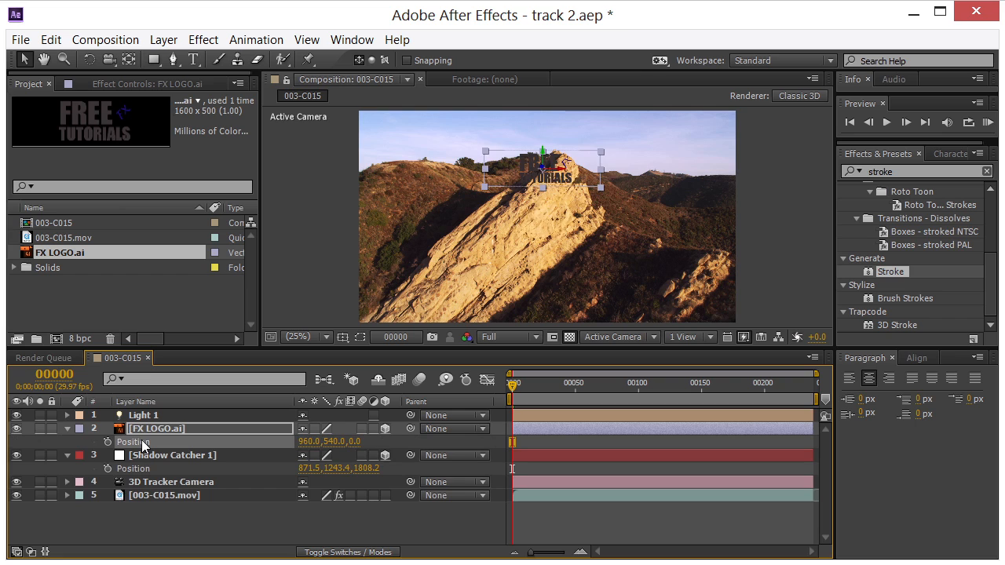
{"action": "key", "text": "ctrl+v"}
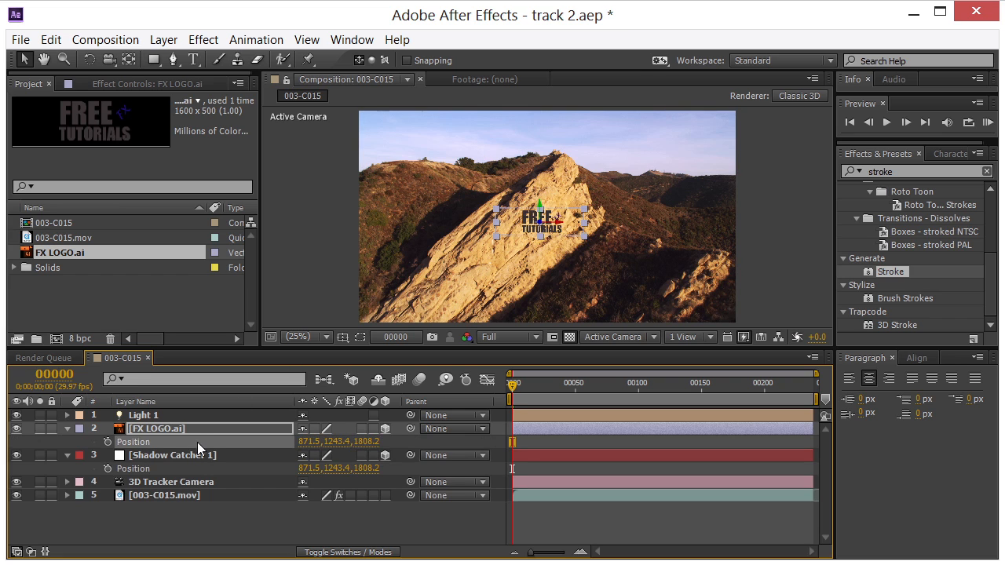
- Scale the logo to 168%, rotate it to X 12°, Y -29° and Z -30°, and preview it on the rock
{"action": "key", "text": "s"}
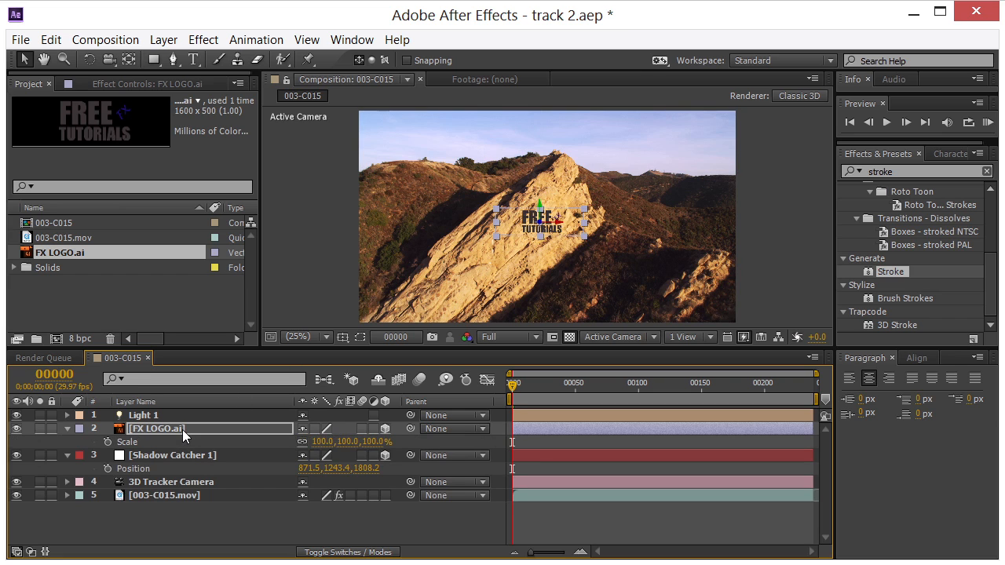
{"action": "left_click_drag", "start_coordinate": [322, 442], "coordinate": [366, 435]}
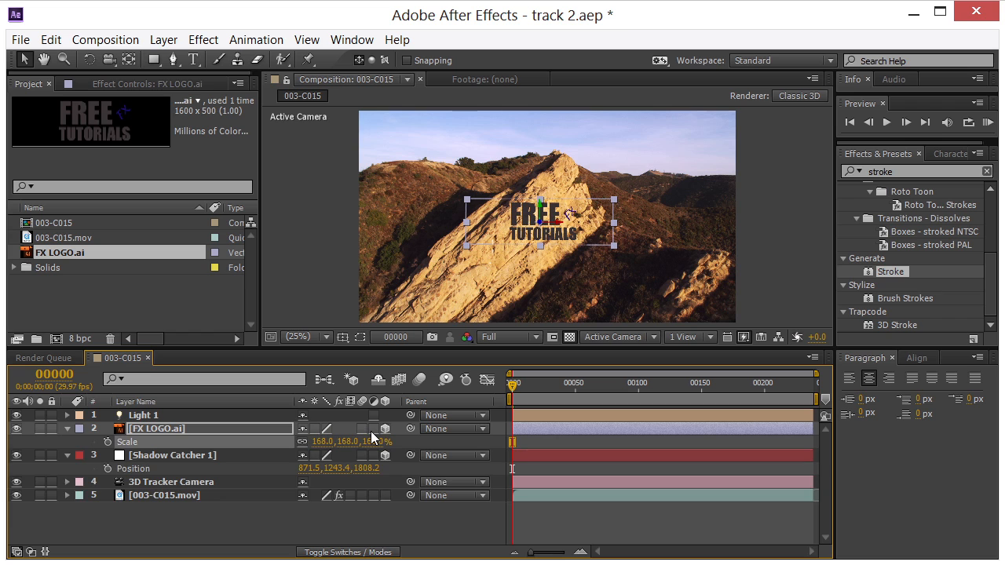
{"action": "key", "text": "r"}
{"action": "mouse_move", "coordinate": [319, 470]}
{"action": "left_mouse_down"}
{"action": "mouse_move", "coordinate": [310, 464]}
{"action": "mouse_move", "coordinate": [311, 482]}
{"action": "mouse_move", "coordinate": [294, 482]}
{"action": "mouse_move", "coordinate": [333, 452]}
{"action": "mouse_move", "coordinate": [322, 463]}
{"action": "left_mouse_up"}
{"action": "key", "text": "space"}
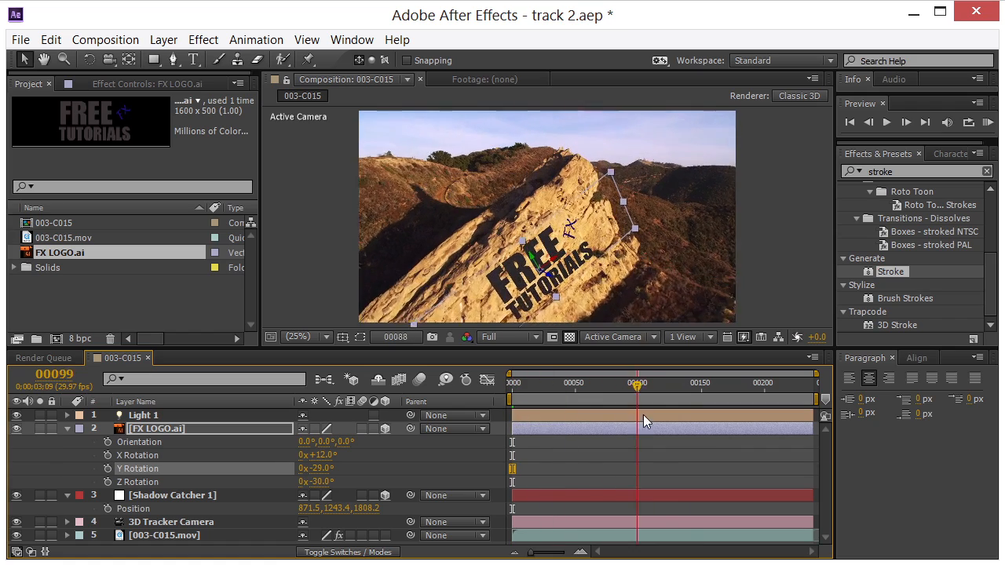
{"action": "left_click_drag", "start_coordinate": [698, 416], "coordinate": [579, 422]}
- Show two horizontal views and, in the Top view, move the logo slightly in front of the shadow catcher
{"action": "left_click", "coordinate": [684, 337]}
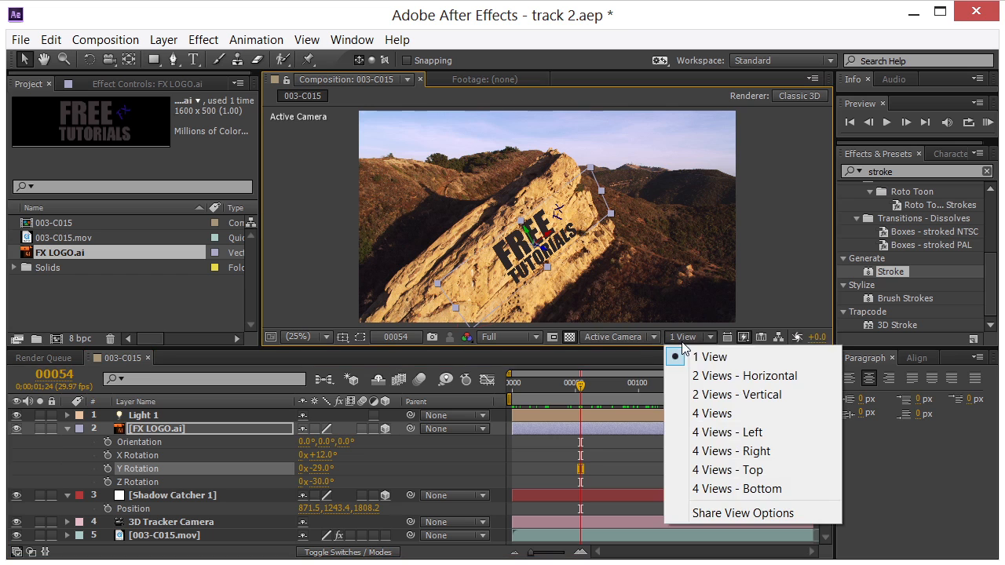
{"action": "left_click", "coordinate": [692, 375]}
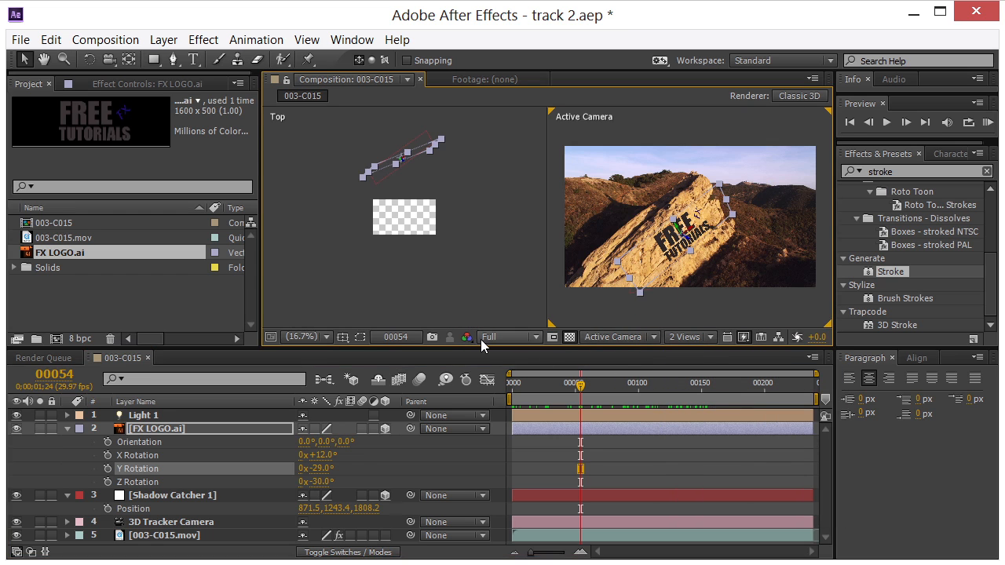
{"action": "left_click", "coordinate": [470, 259]}
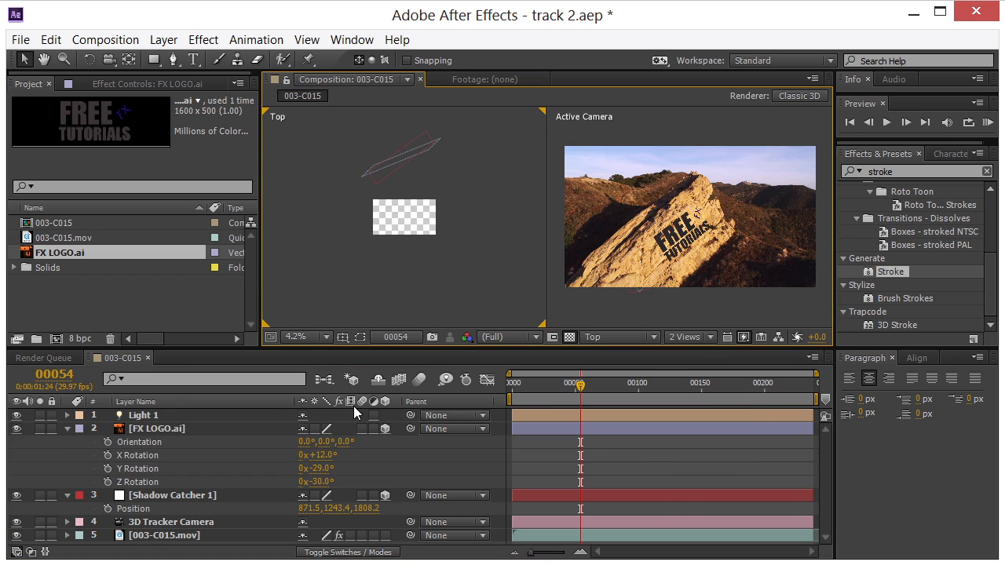
{"action": "left_click", "coordinate": [157, 431]}
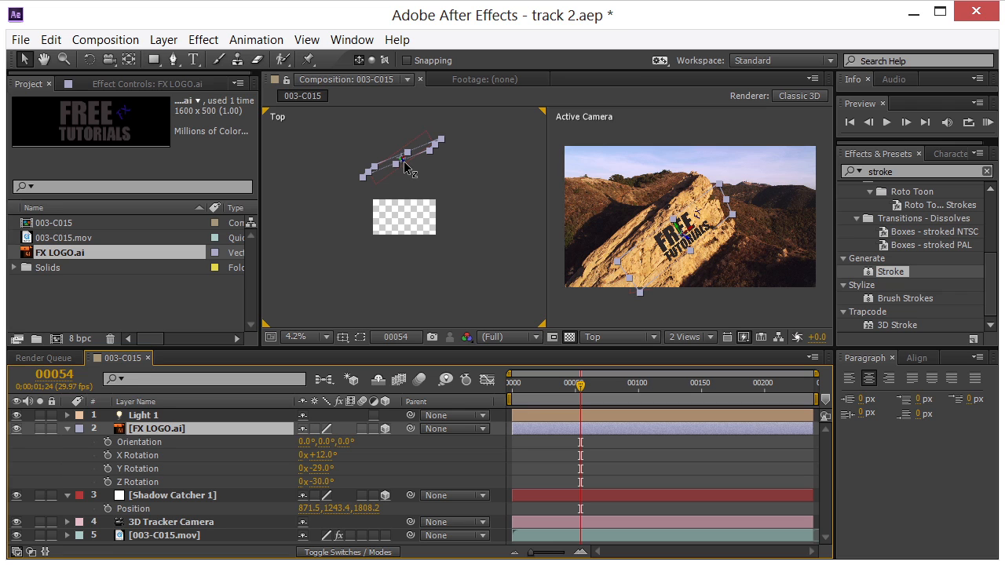
{"action": "left_click_drag", "start_coordinate": [405, 166], "coordinate": [411, 177]}
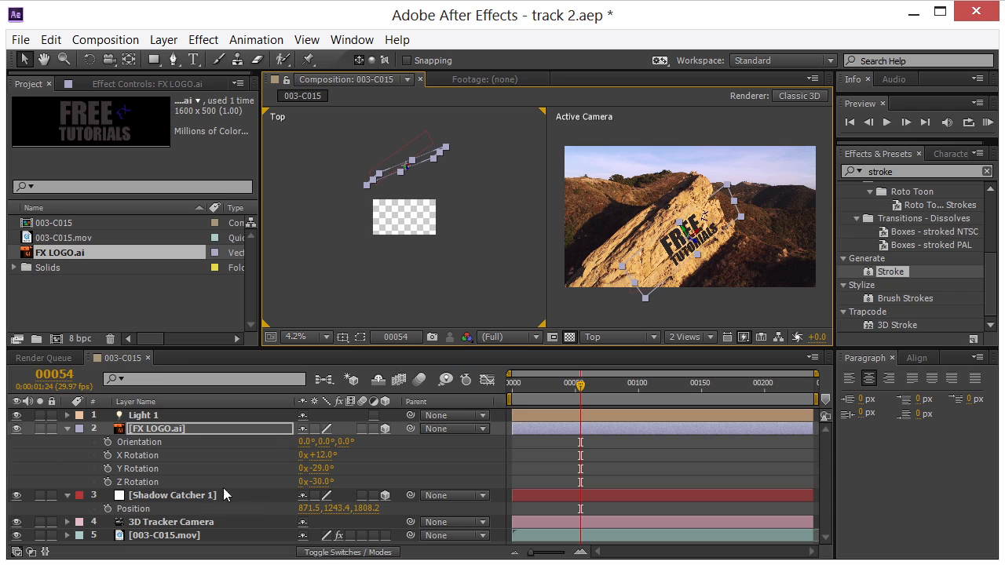
{"action": "left_click", "coordinate": [161, 496]}
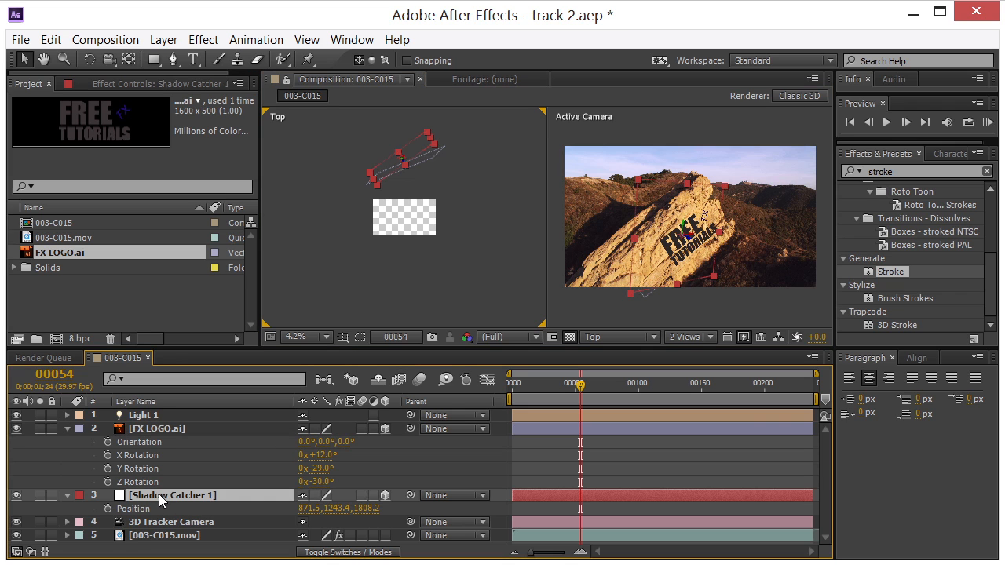
{"action": "left_click", "coordinate": [155, 430]}
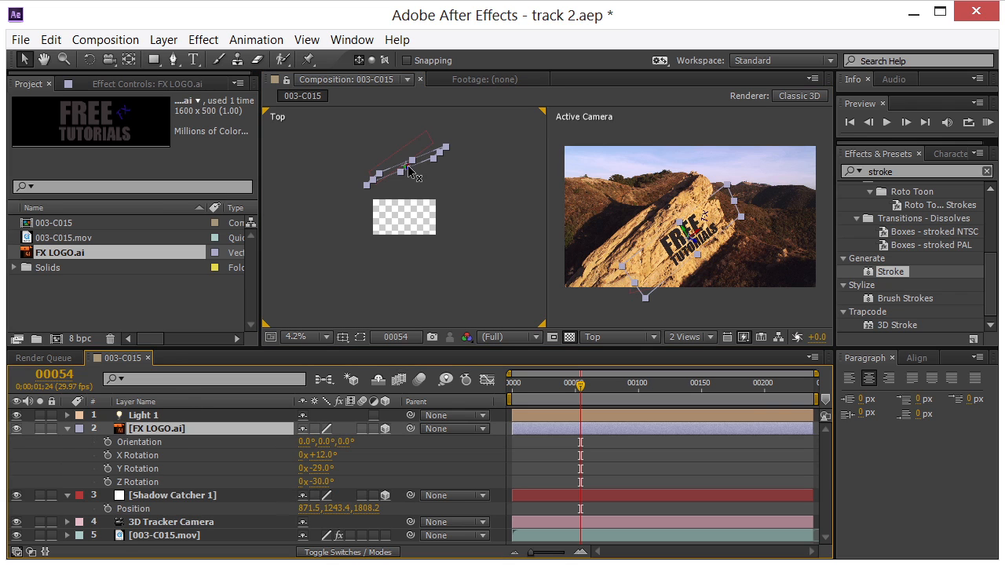
{"action": "left_click_drag", "start_coordinate": [411, 175], "coordinate": [407, 175]}
{"action": "key", "text": "Return"}
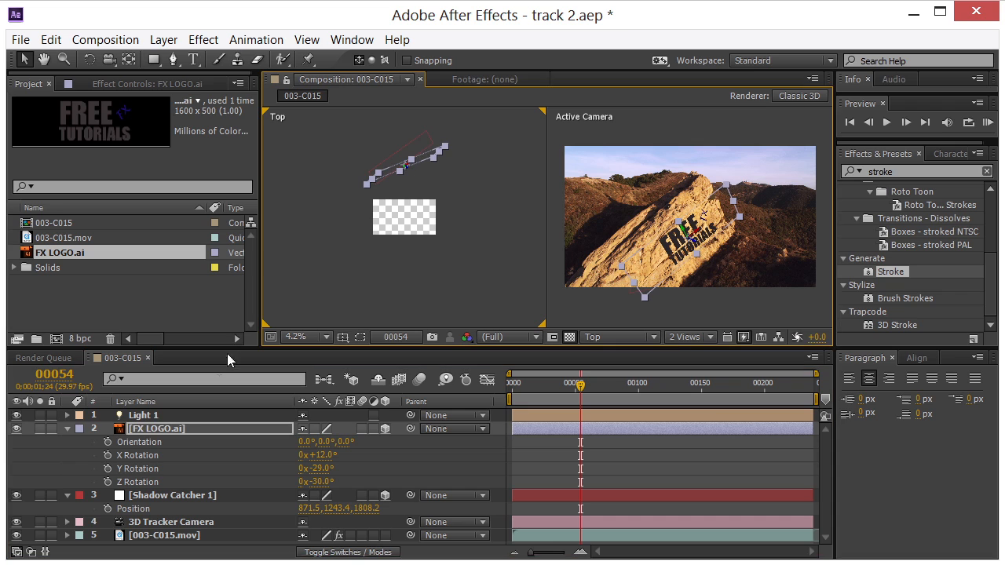
- Change Light 1's type to Spot in its light options
{"action": "left_click", "coordinate": [164, 417]}
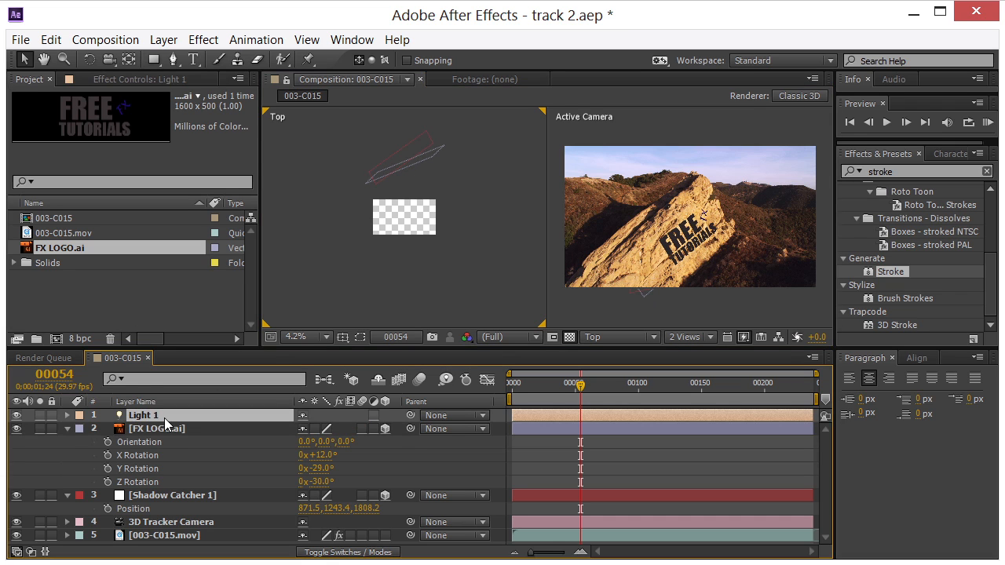
{"action": "left_click", "coordinate": [69, 414]}
{"action": "left_click", "coordinate": [80, 442]}
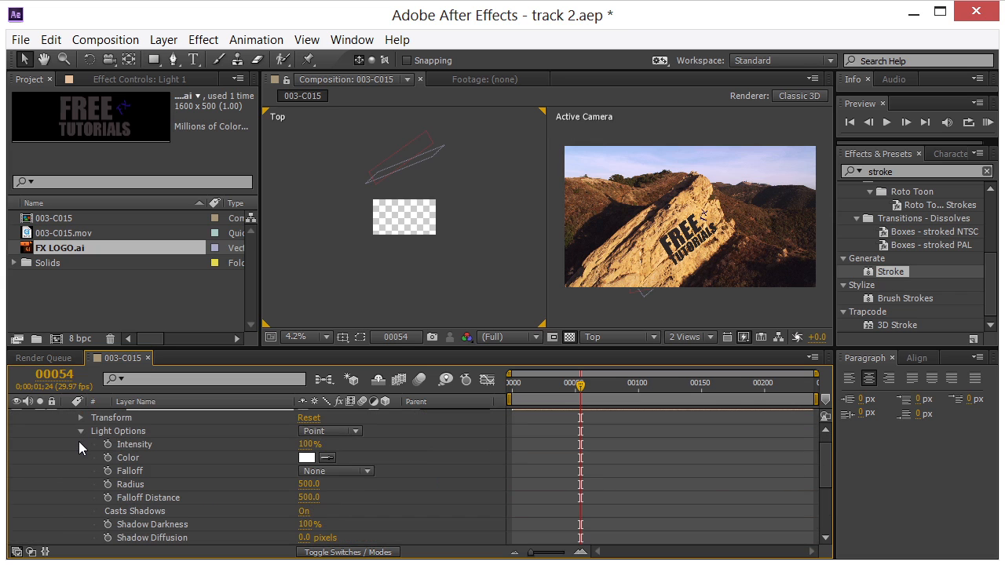
{"action": "left_click", "coordinate": [328, 431]}
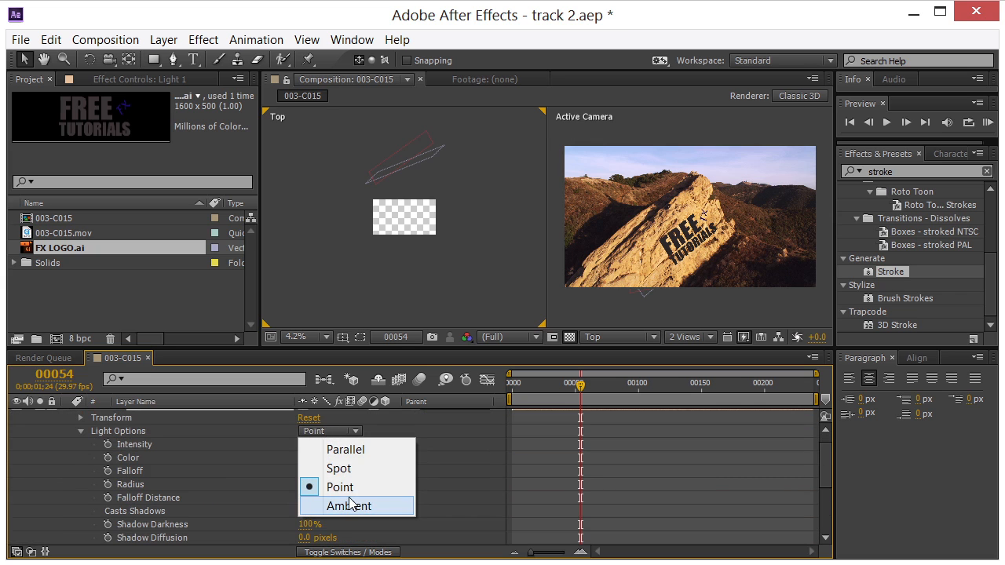
{"action": "left_click", "coordinate": [350, 469]}
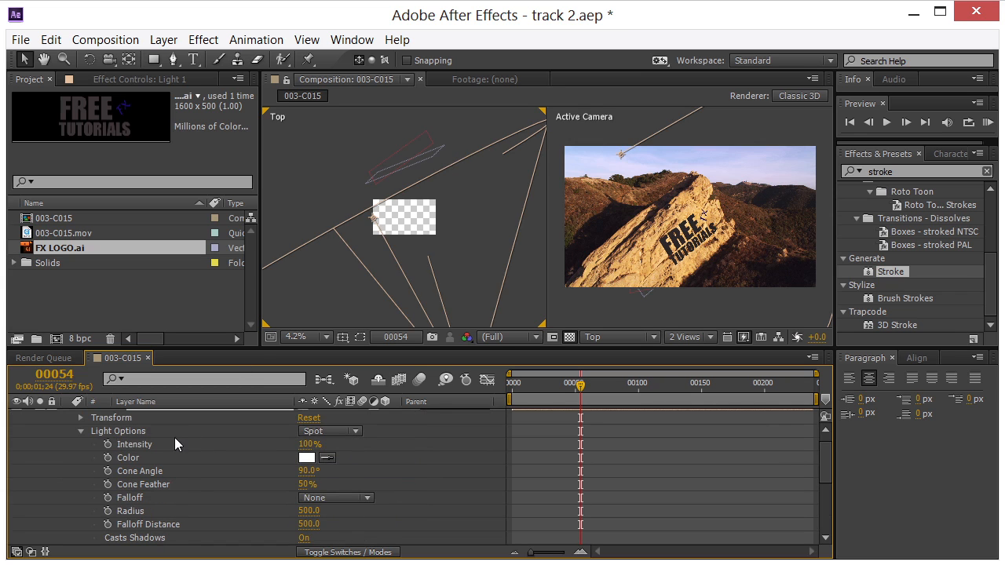
- Paste the shadow catcher's copied position into Light 1's Point of Interest
{"action": "key", "text": "F2"}
{"action": "left_click", "coordinate": [80, 418]}
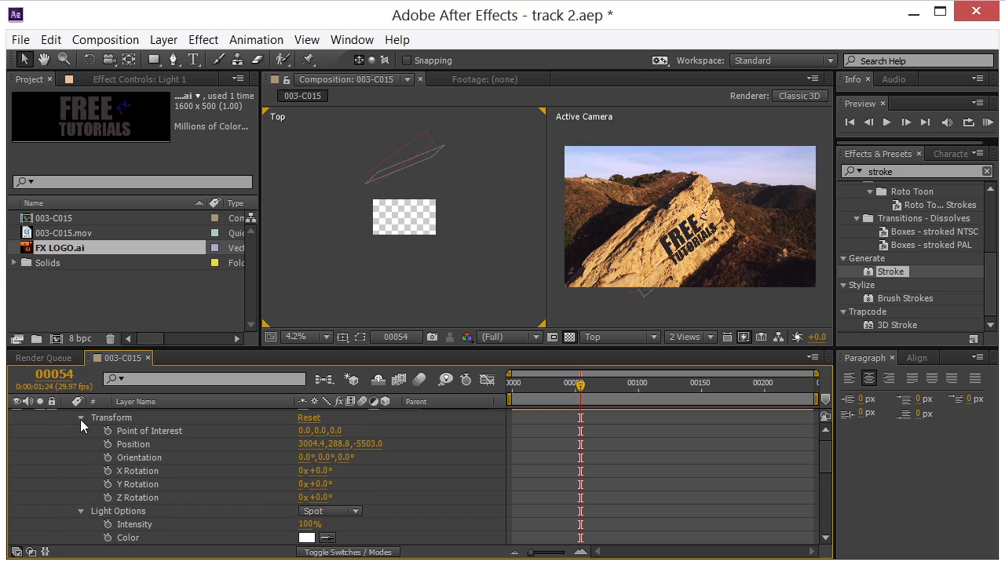
{"action": "left_click", "coordinate": [163, 433]}
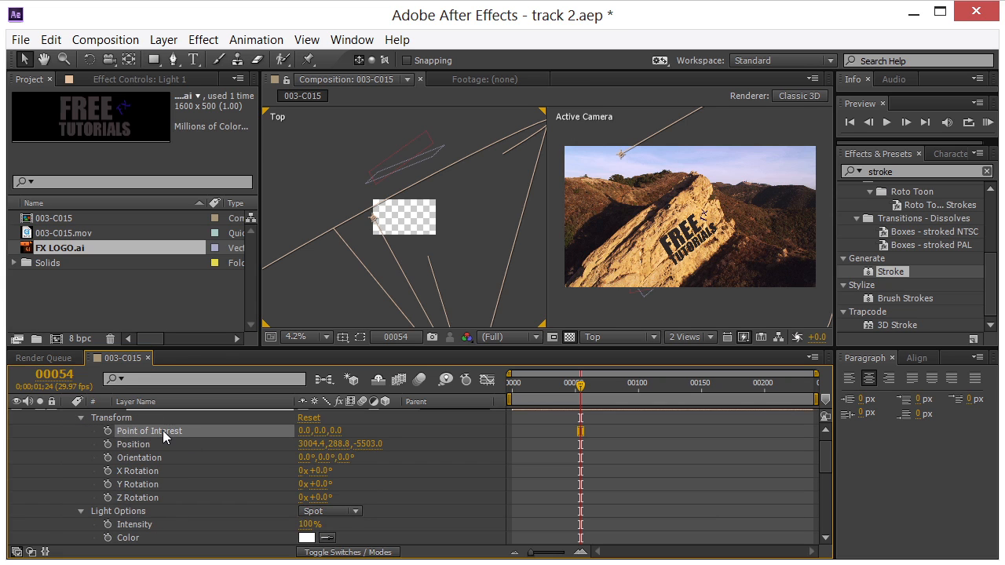
{"action": "key", "text": "ctrl+v"}
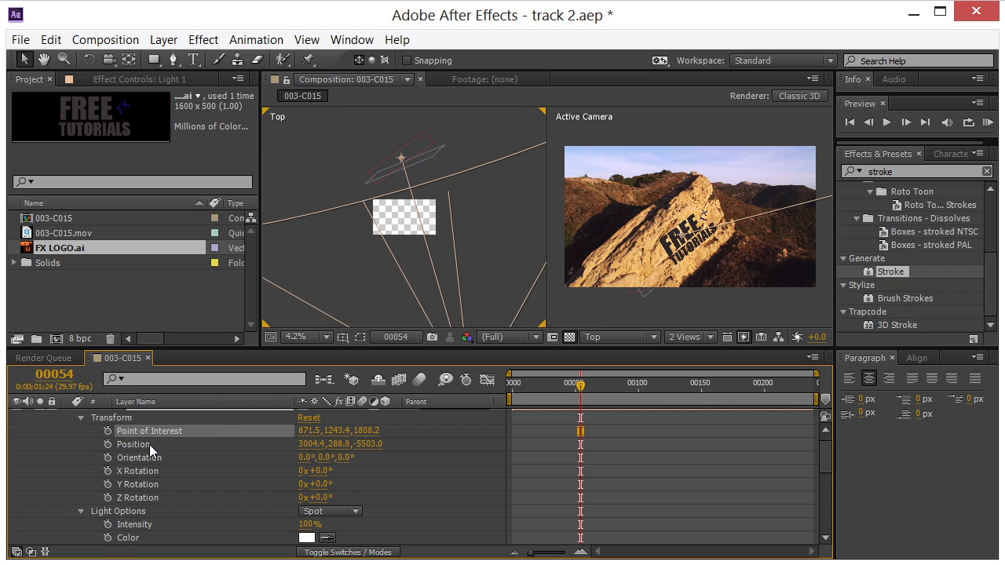
{"action": "scroll", "coordinate": [180, 429], "scroll_direction": "down", "scroll_amount": 1}
{"action": "scroll", "coordinate": [180, 429], "scroll_direction": "up", "scroll_amount": 1}
- Show the Left view beside the Active Camera and raise Light 1 by setting its Y position to -141.2
{"action": "left_click", "coordinate": [594, 338]}
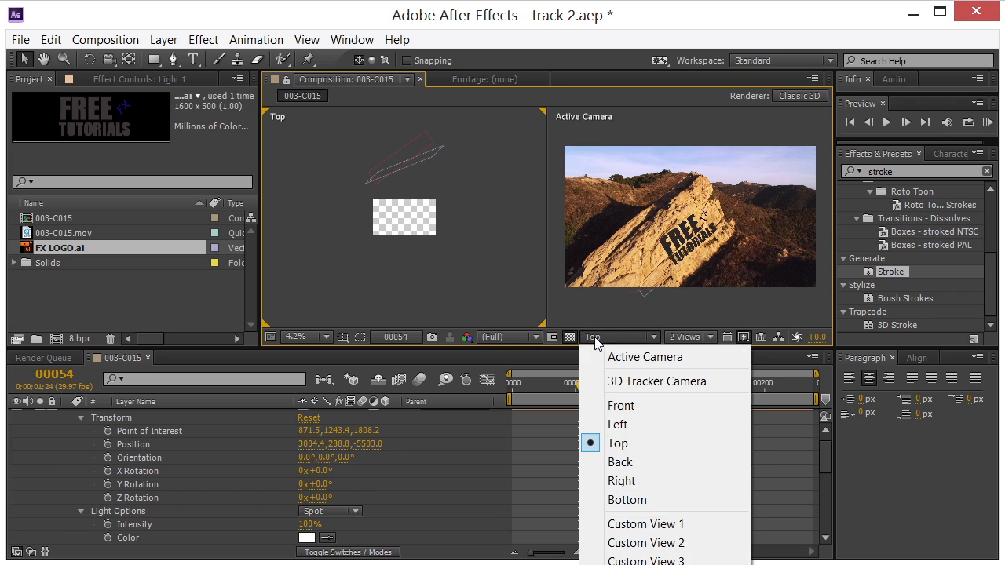
{"action": "left_click", "coordinate": [620, 425]}
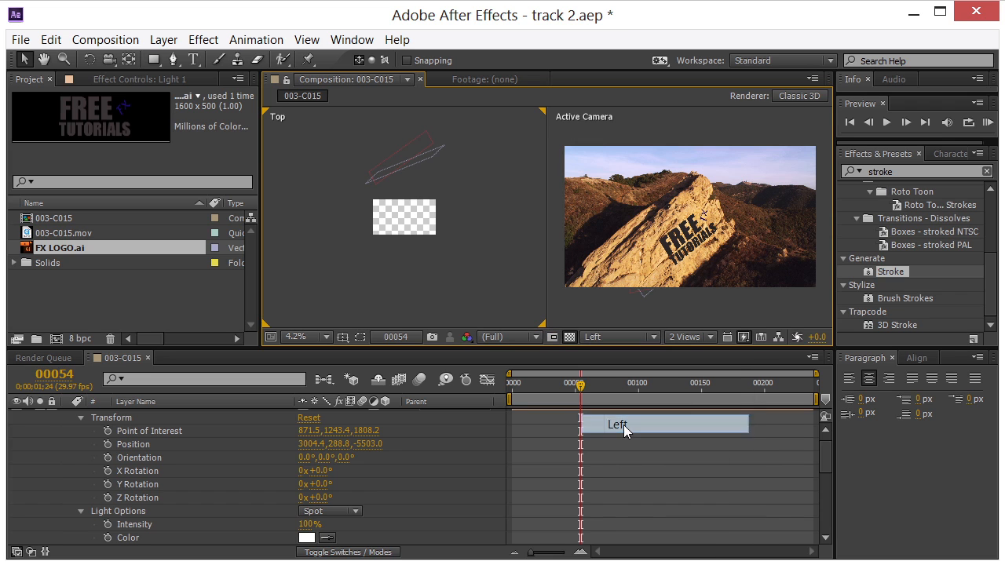
{"action": "left_click", "coordinate": [158, 430]}
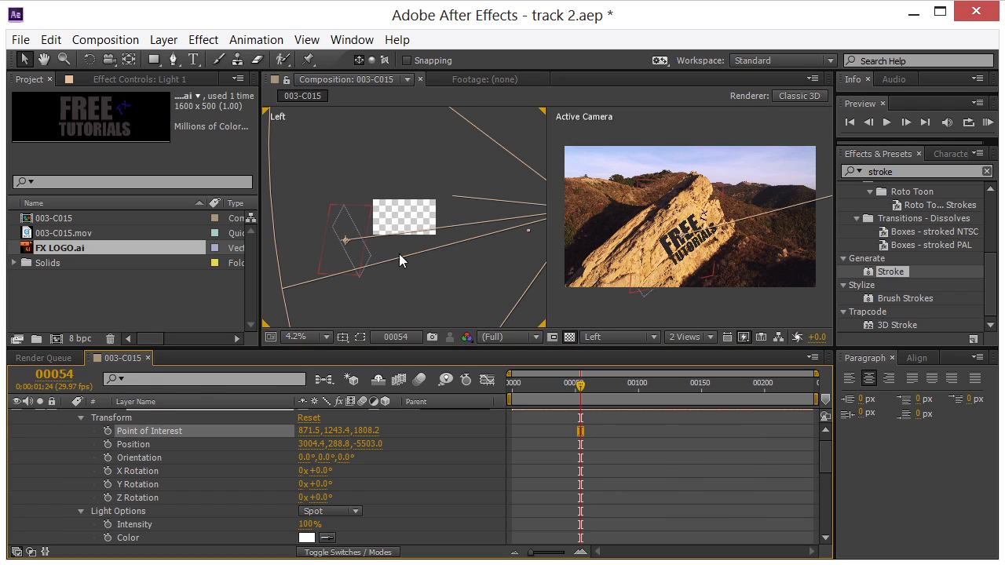
{"action": "left_click", "coordinate": [139, 445]}
{"action": "left_click_drag", "start_coordinate": [336, 444], "coordinate": [3, 439]}
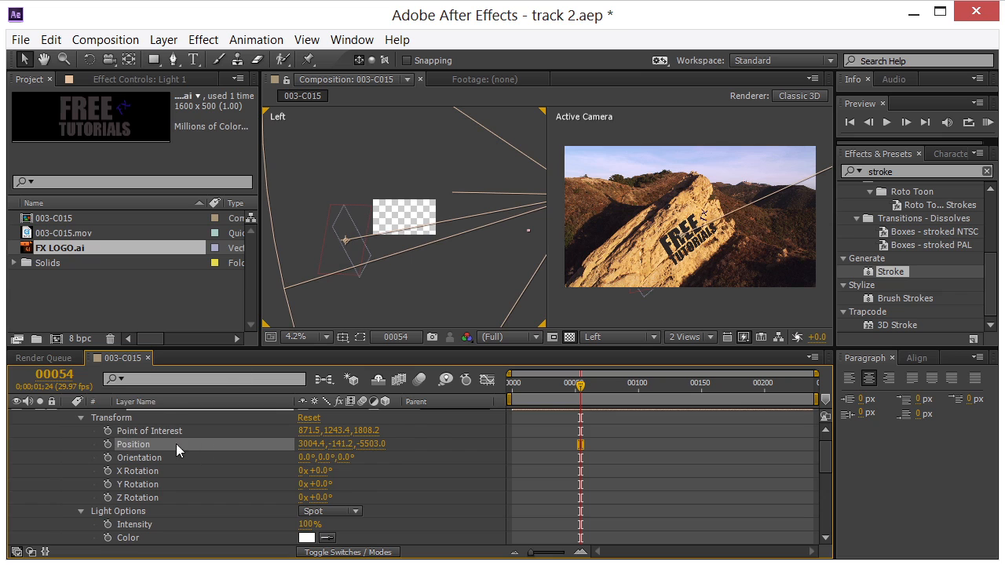
{"action": "scroll", "coordinate": [51, 416], "scroll_direction": "up", "scroll_amount": 1}
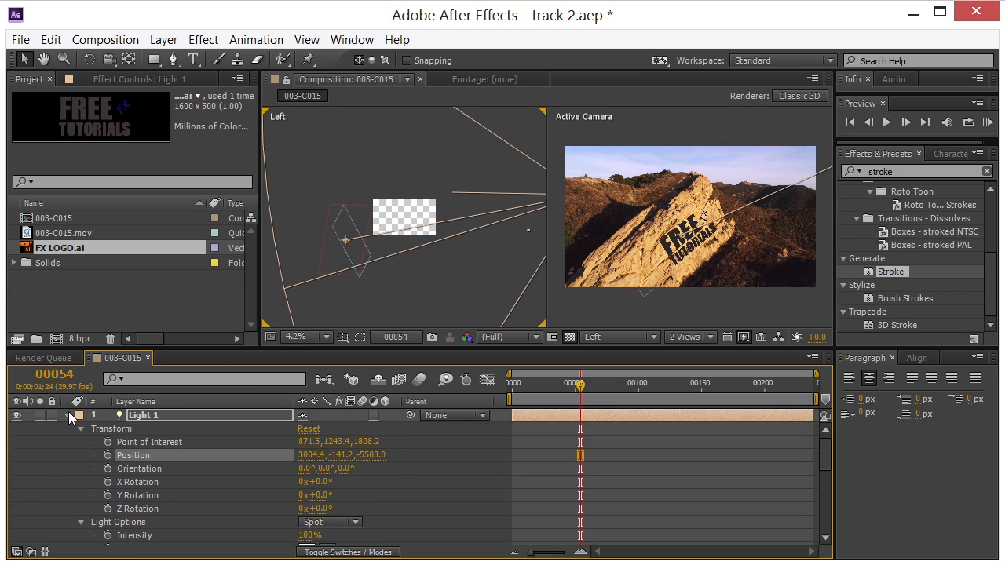
{"action": "left_click", "coordinate": [69, 411]}
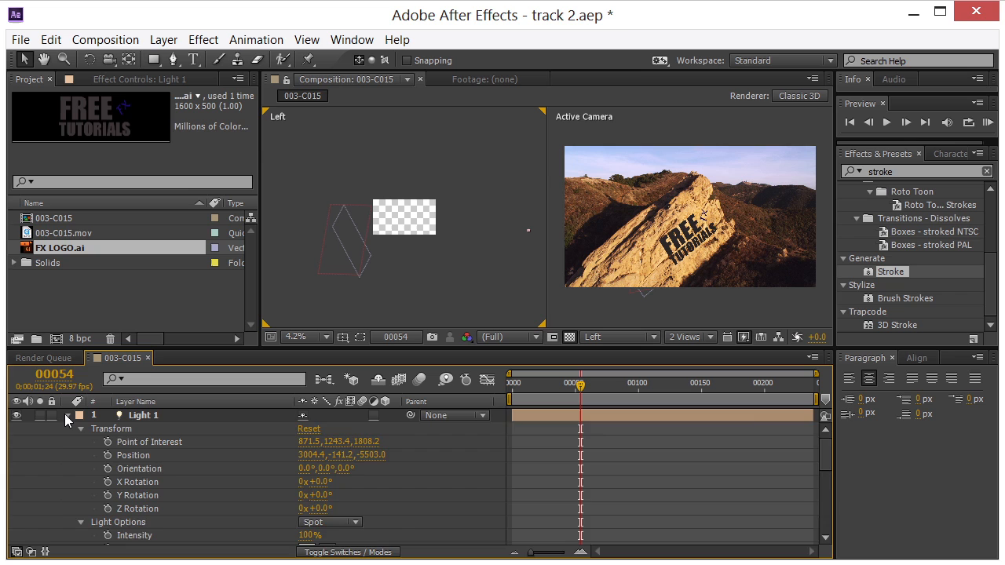
{"action": "left_click", "coordinate": [65, 414]}
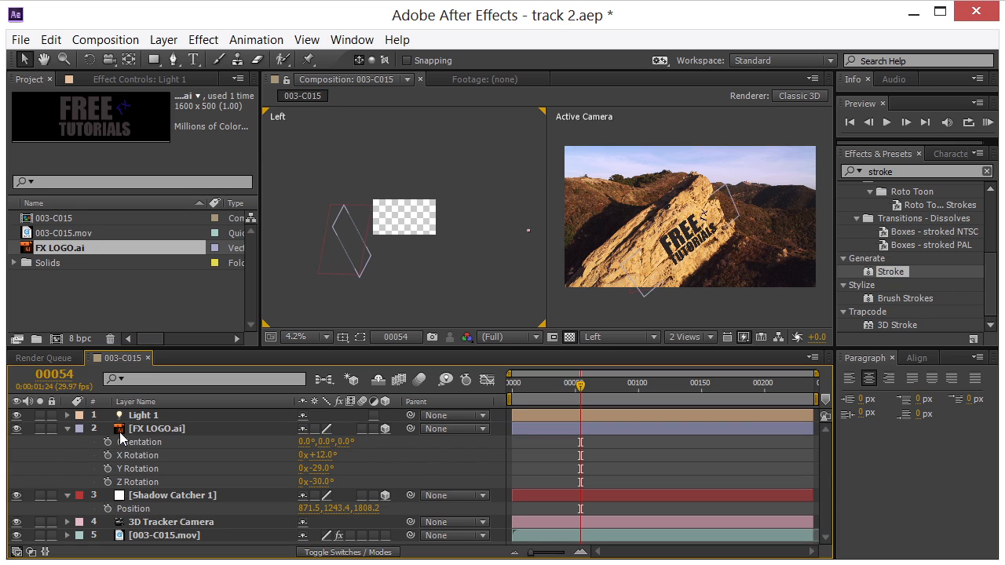
- Turn on Casts Shadows in the material options of the FX LOGO.ai layer
{"action": "left_click", "coordinate": [166, 430]}
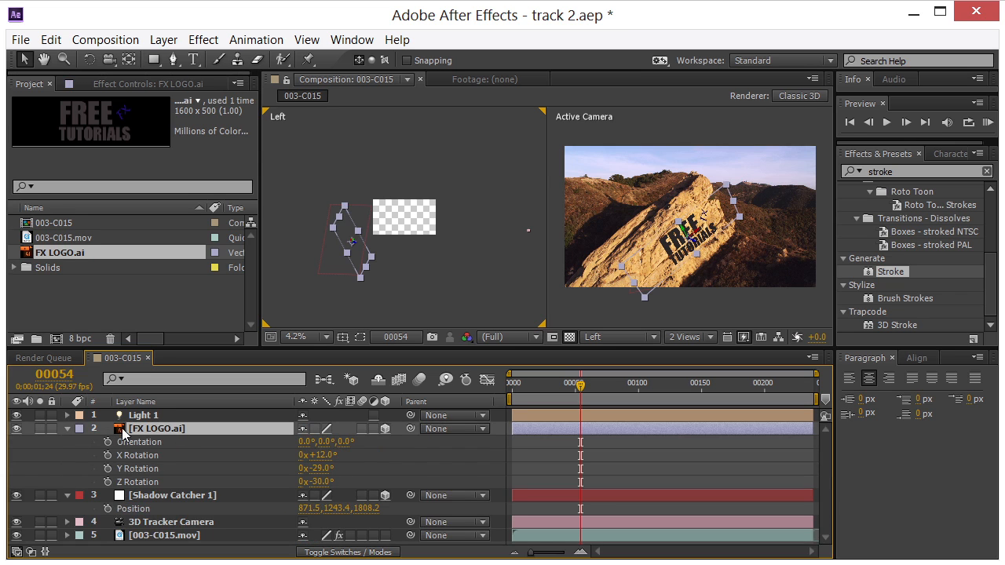
{"action": "left_click", "coordinate": [68, 430]}
{"action": "left_click", "coordinate": [68, 429]}
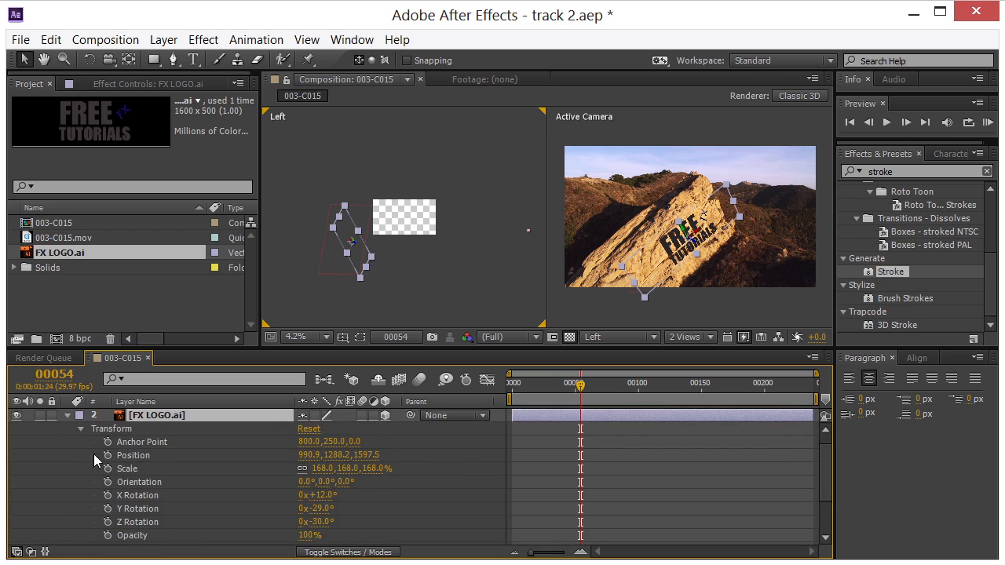
{"action": "scroll", "coordinate": [86, 467], "scroll_direction": "down", "scroll_amount": 3}
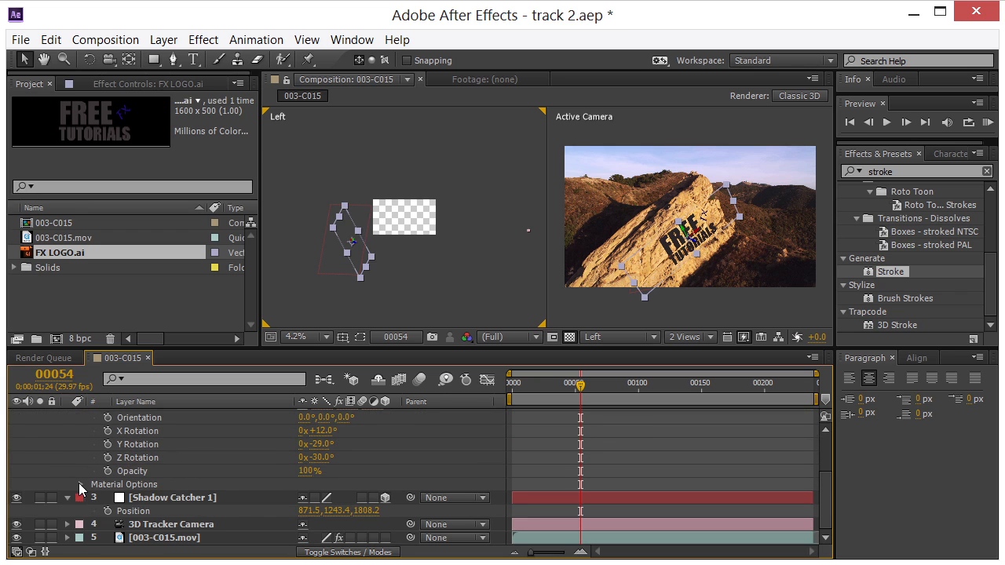
{"action": "left_click", "coordinate": [80, 484]}
{"action": "scroll", "coordinate": [270, 485], "scroll_direction": "down", "scroll_amount": 3}
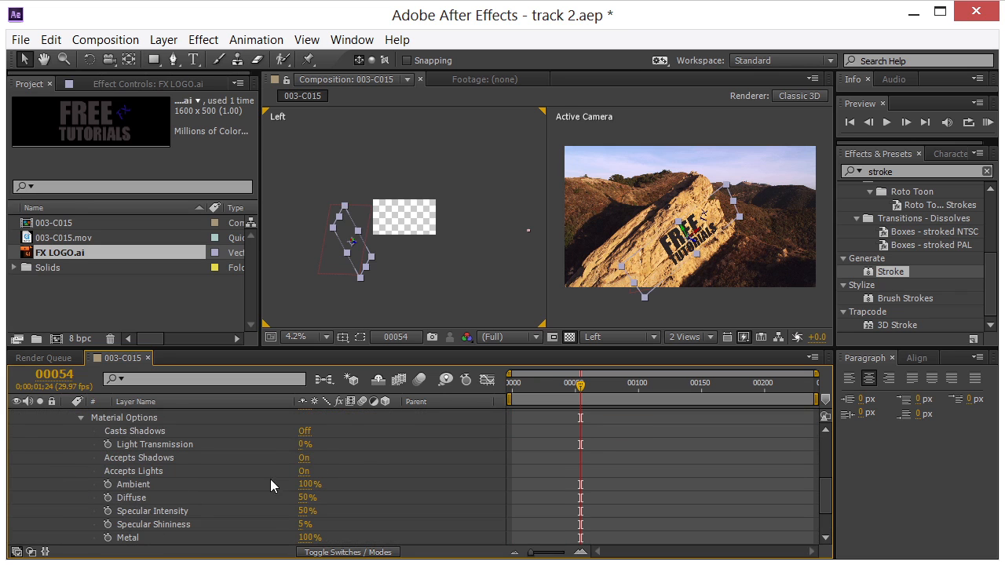
{"action": "left_click", "coordinate": [305, 433]}
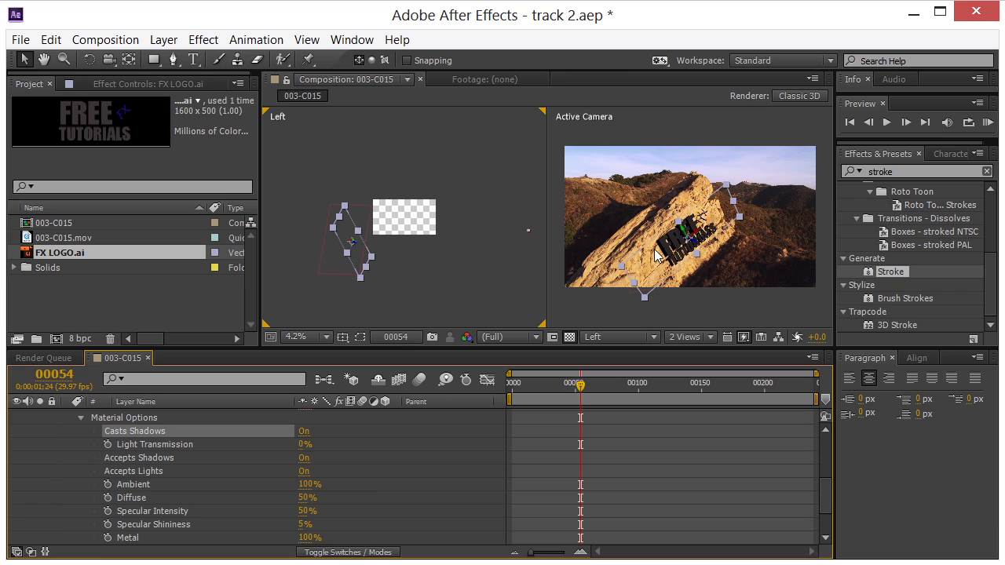
- Raise Light 1 further by setting its Y position to -597.2
{"action": "scroll", "coordinate": [199, 476], "scroll_direction": "up", "scroll_amount": 5}
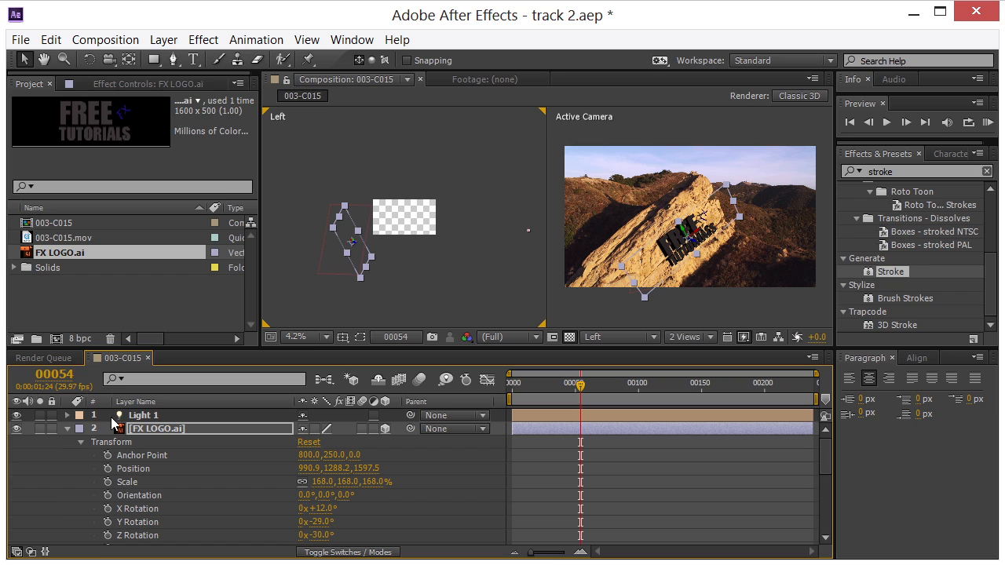
{"action": "left_click", "coordinate": [68, 414]}
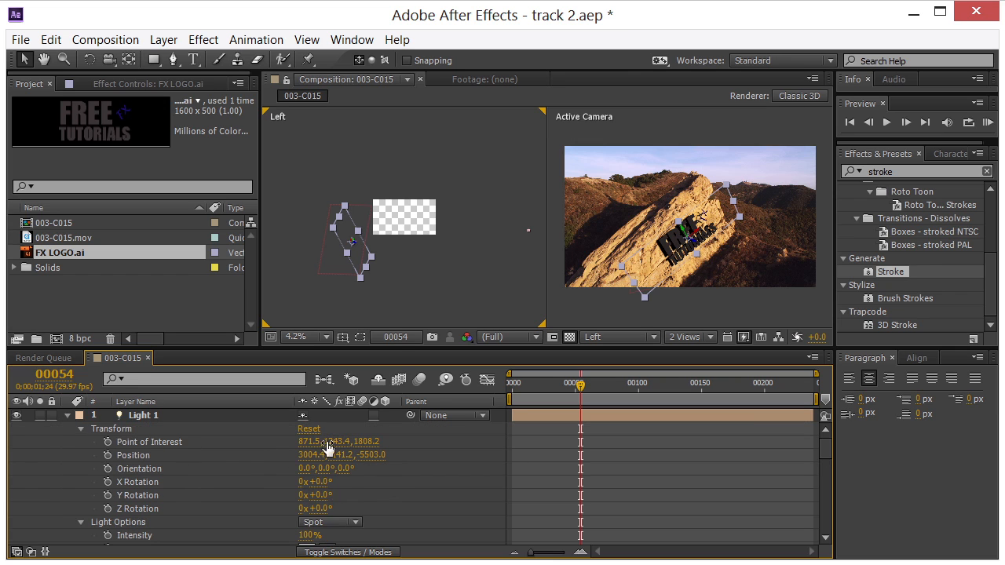
{"action": "left_click_drag", "start_coordinate": [341, 462], "coordinate": [380, 462]}
{"action": "left_click_drag", "start_coordinate": [2, 440], "coordinate": [2, 440]}
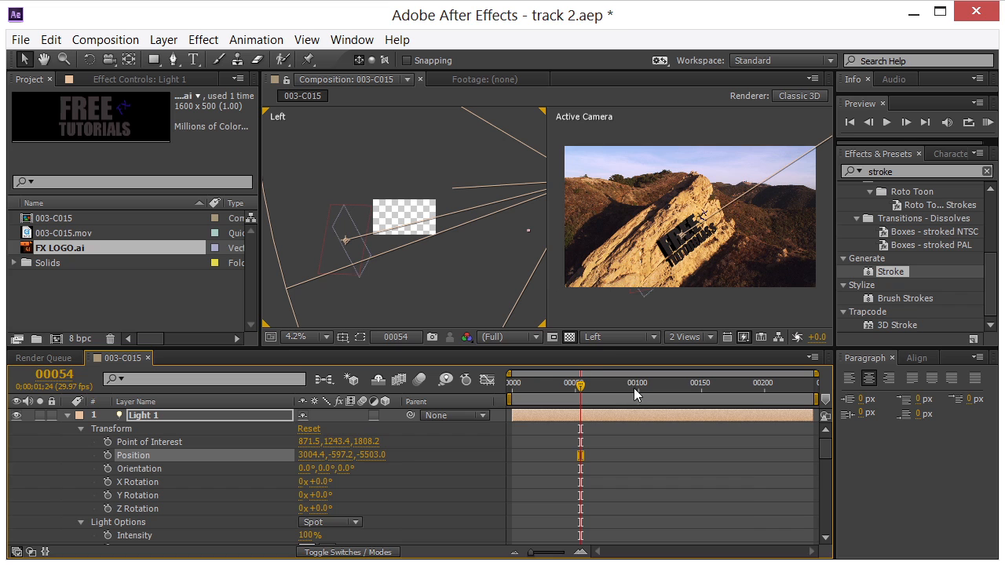
- Return to a single Active Camera view and scrub to frame 105 and back to frame 80 to check the logo's shadow
{"action": "left_click", "coordinate": [628, 334]}
{"action": "left_click", "coordinate": [695, 337]}
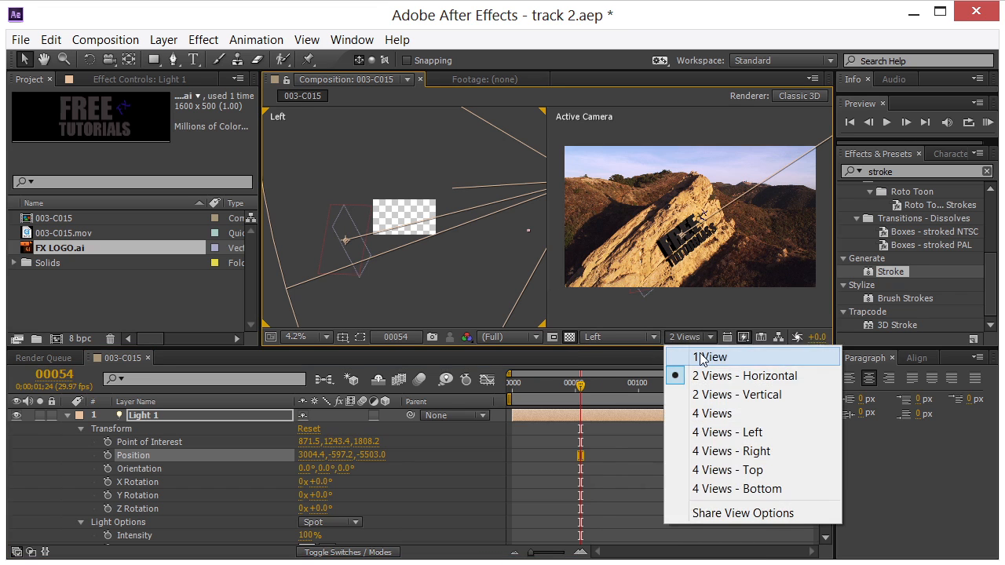
{"action": "left_click", "coordinate": [699, 355]}
{"action": "left_click", "coordinate": [528, 384]}
{"action": "left_click_drag", "start_coordinate": [527, 385], "coordinate": [644, 423]}
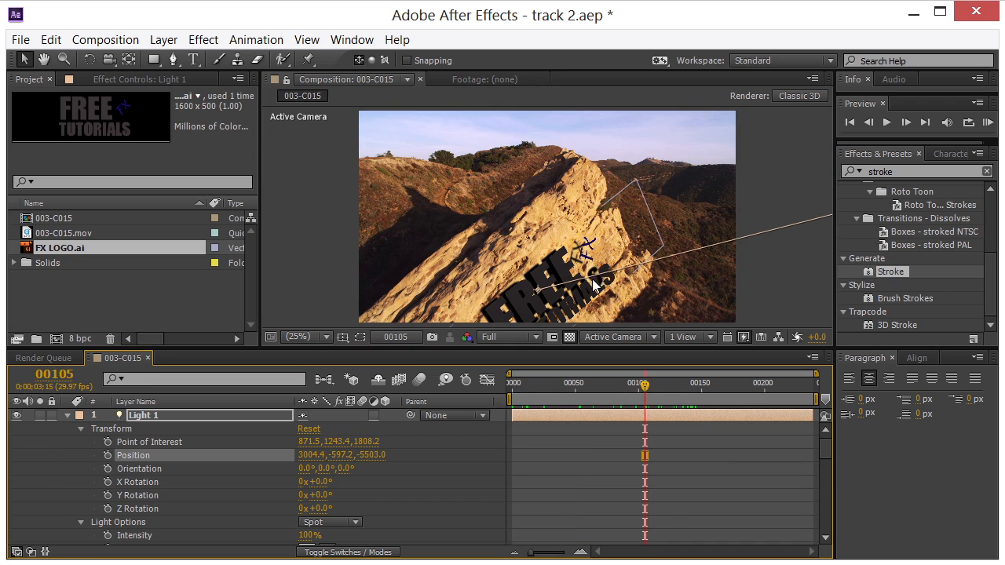
{"action": "left_click_drag", "start_coordinate": [642, 382], "coordinate": [610, 432]}
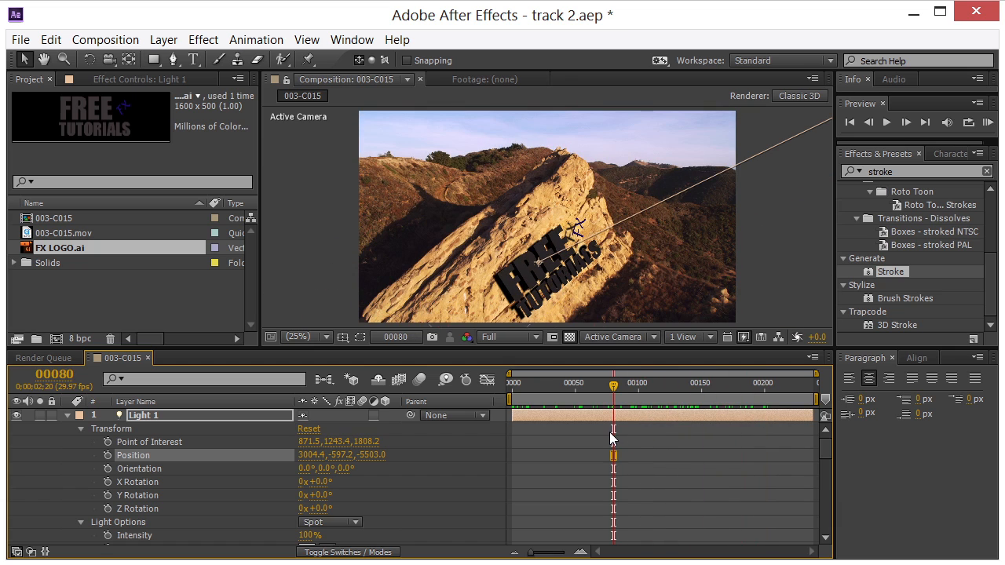
- Search the effects for "ramp" and apply Gradient Ramp to the FX LOGO.ai layer
{"action": "left_click", "coordinate": [65, 416]}
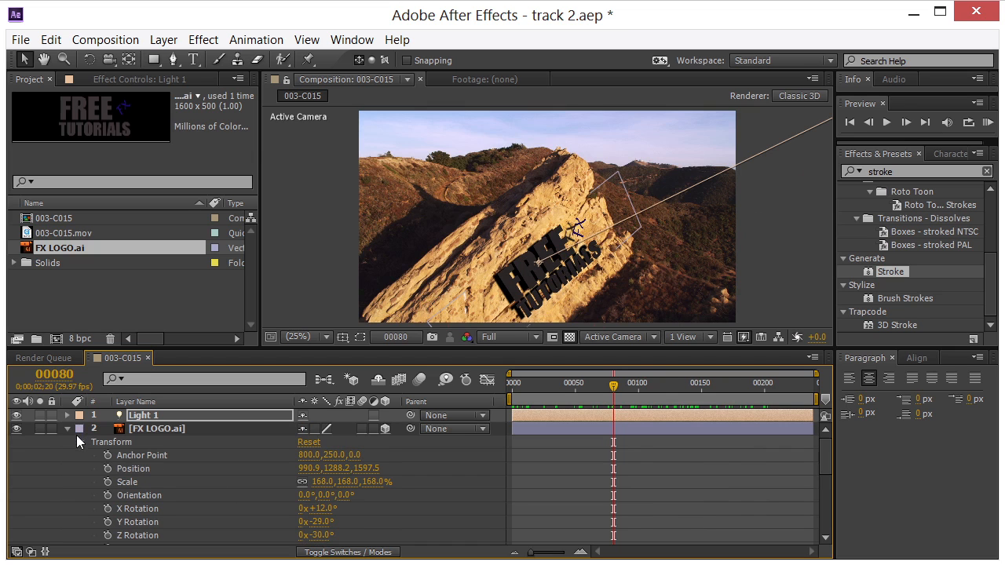
{"action": "left_click", "coordinate": [137, 433]}
{"action": "left_click", "coordinate": [915, 173]}
{"action": "left_click_drag", "start_coordinate": [916, 172], "coordinate": [822, 165]}
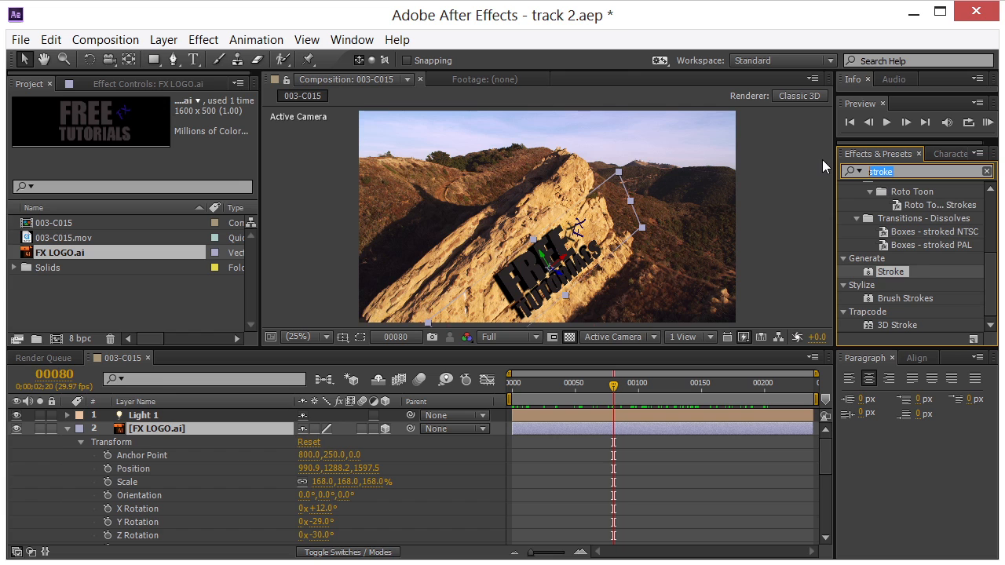
{"action": "type", "text": "ramp"}
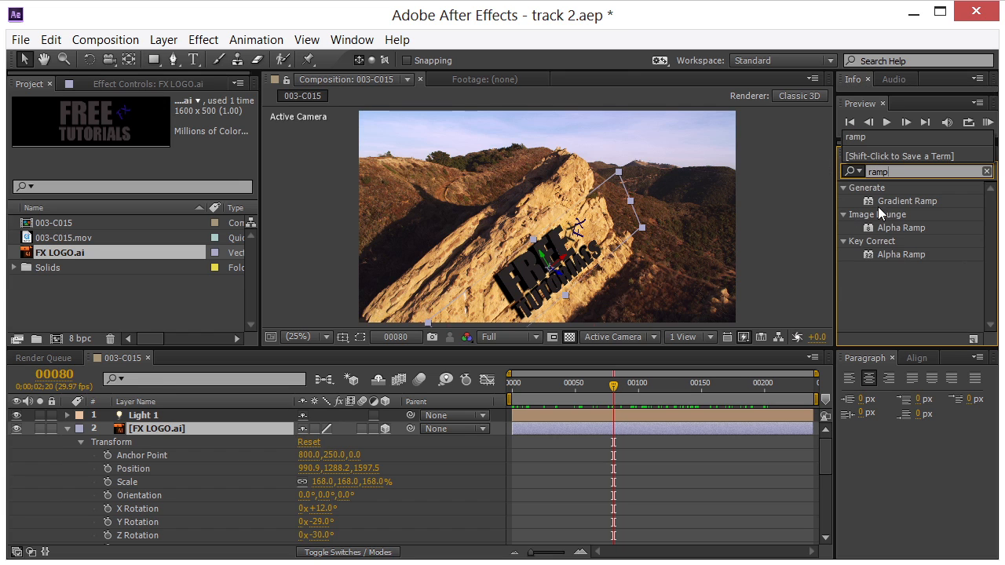
{"action": "left_click_drag", "start_coordinate": [876, 202], "coordinate": [183, 426]}
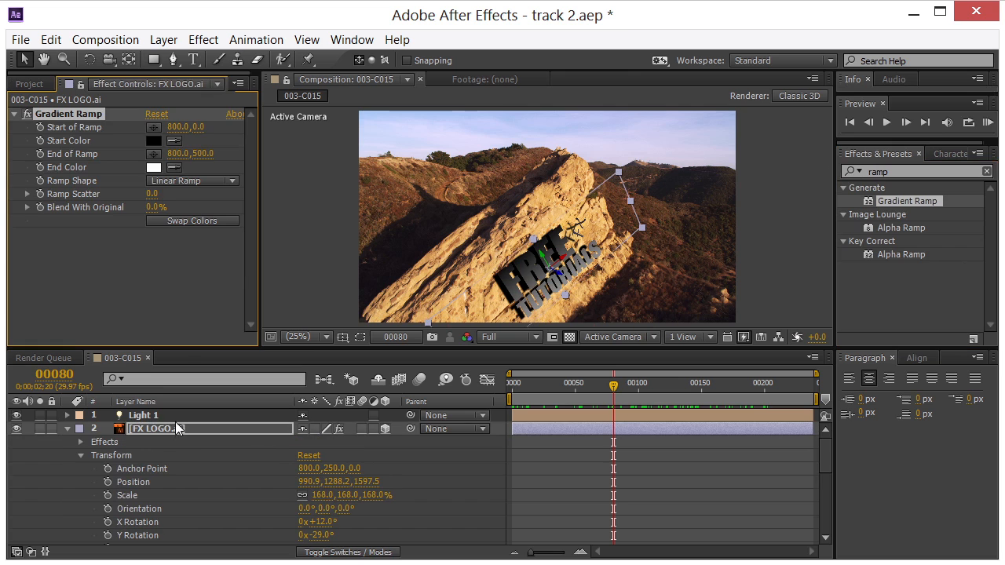
- Set the Gradient Ramp's End Color to grey 9F9F9F and its Start Color to a dark grey
{"action": "left_click", "coordinate": [154, 167]}
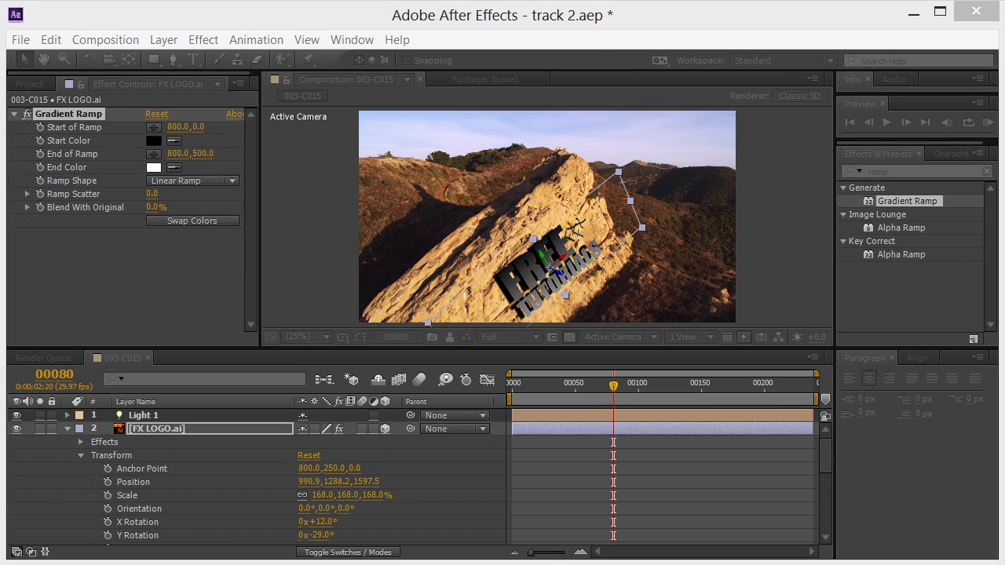
{"action": "left_click_drag", "start_coordinate": [443, 332], "coordinate": [400, 195]}
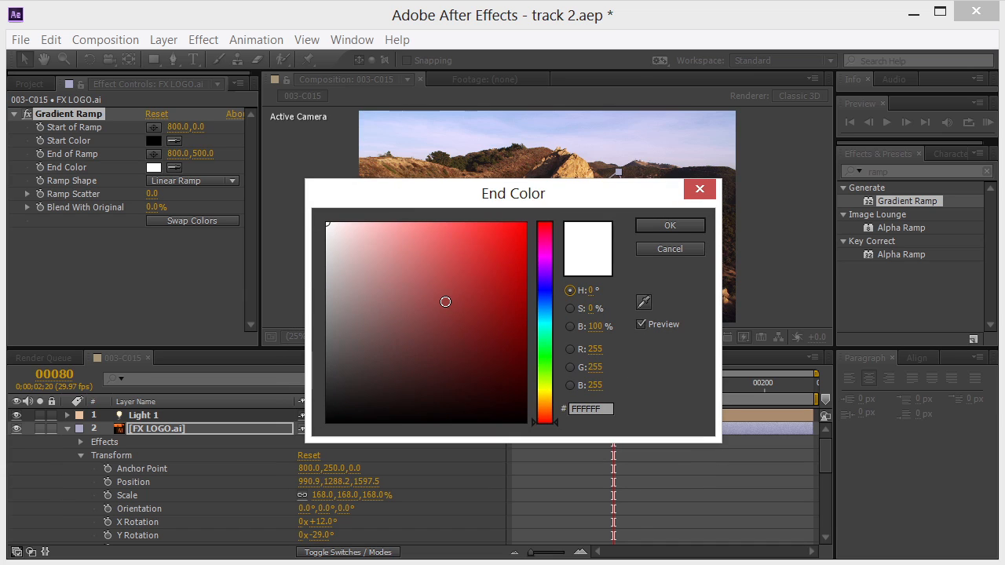
{"action": "left_click_drag", "start_coordinate": [330, 296], "coordinate": [314, 297]}
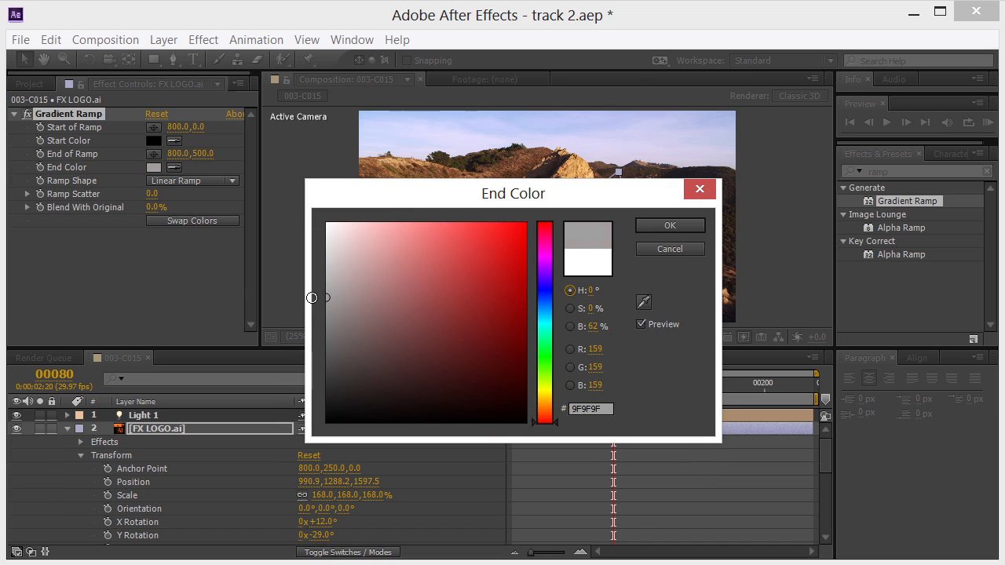
{"action": "left_click", "coordinate": [652, 231]}
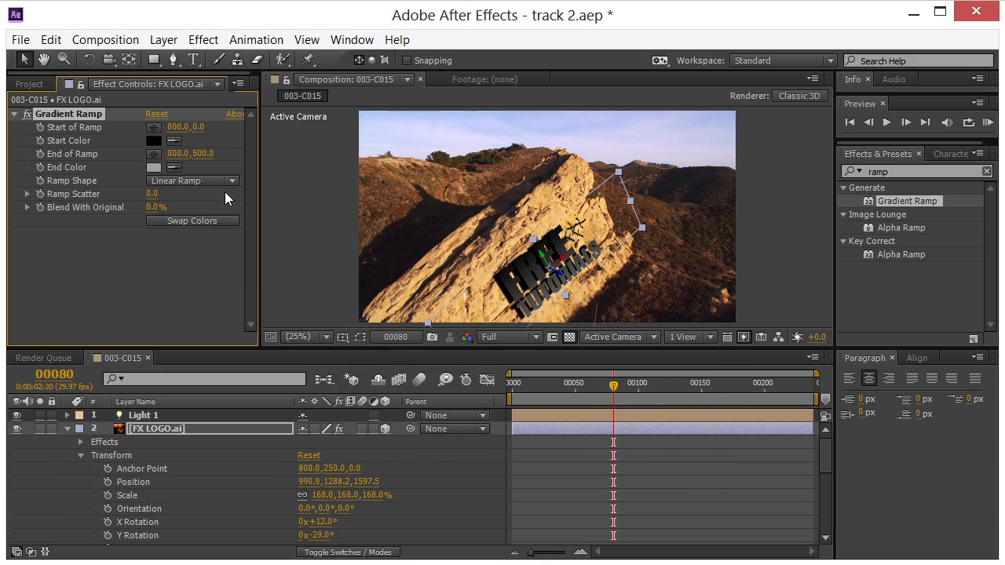
{"action": "left_click", "coordinate": [156, 139]}
{"action": "mouse_move", "coordinate": [351, 281]}
{"action": "left_mouse_down"}
{"action": "mouse_move", "coordinate": [328, 271]}
{"action": "mouse_move", "coordinate": [327, 385]}
{"action": "left_mouse_up"}
{"action": "left_click", "coordinate": [637, 225]}
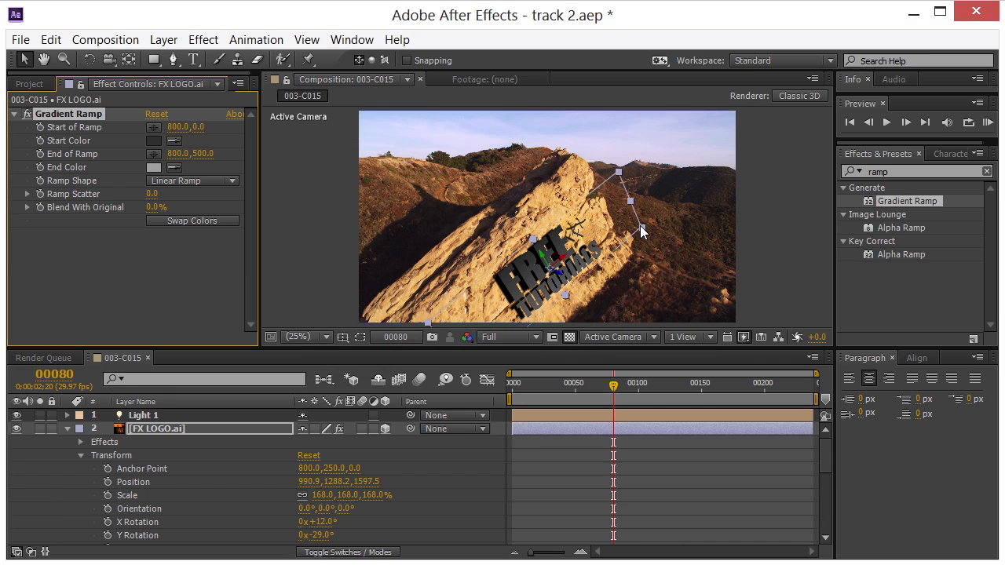
- Add an adjustment layer above all layers, apply the RSMB effect to it, and preview frame 100
{"action": "left_click", "coordinate": [66, 429]}
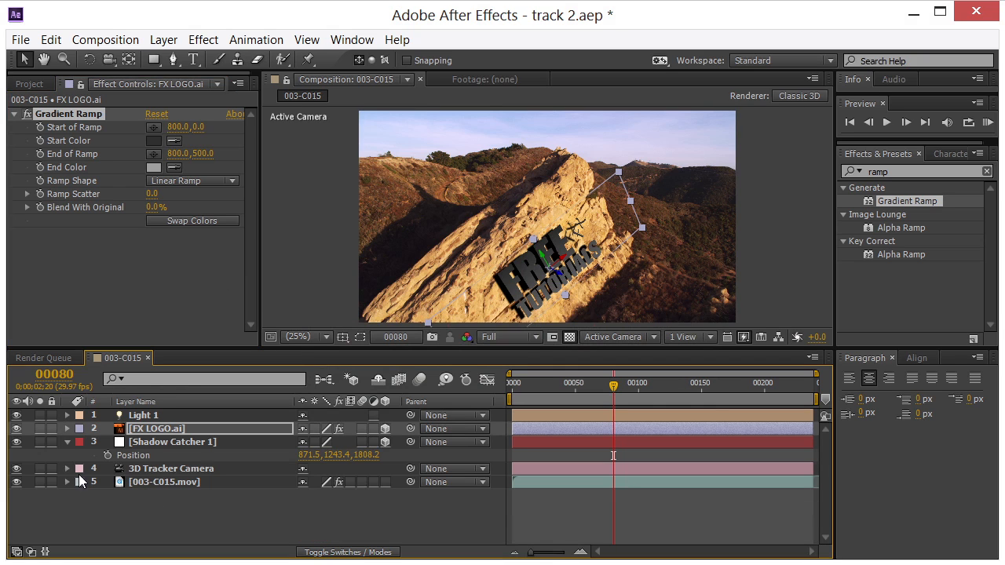
{"action": "right_click", "coordinate": [155, 519]}
{"action": "mouse_move", "coordinate": [258, 538]}
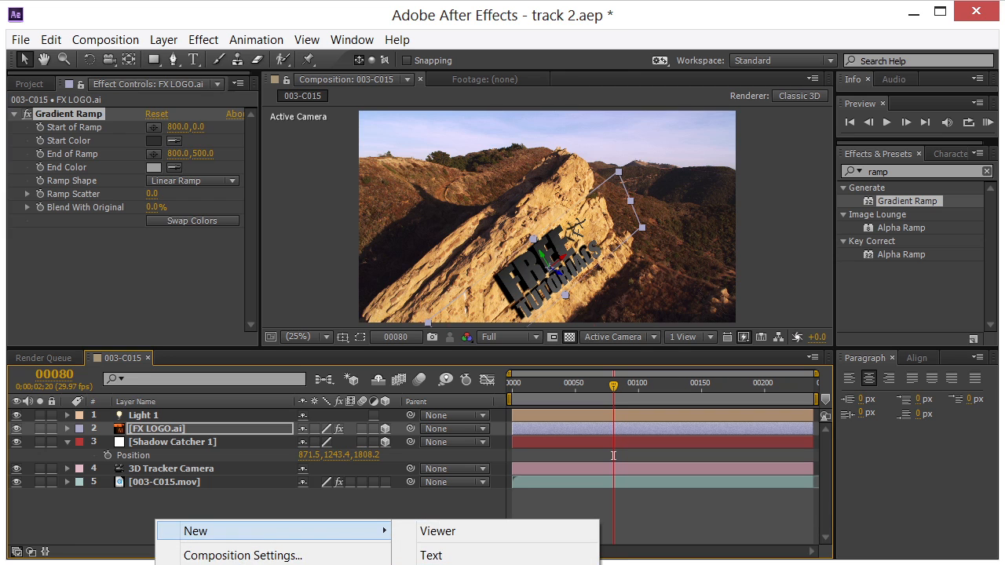
{"action": "key", "text": "ctrl+alt+y"}
{"action": "left_click", "coordinate": [196, 41]}
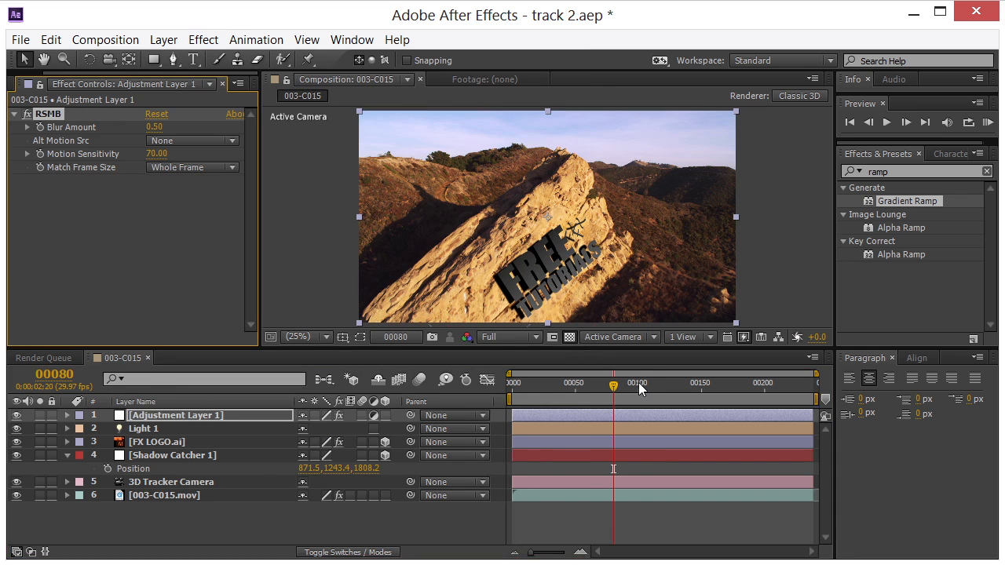
{"action": "left_click", "coordinate": [639, 384]}
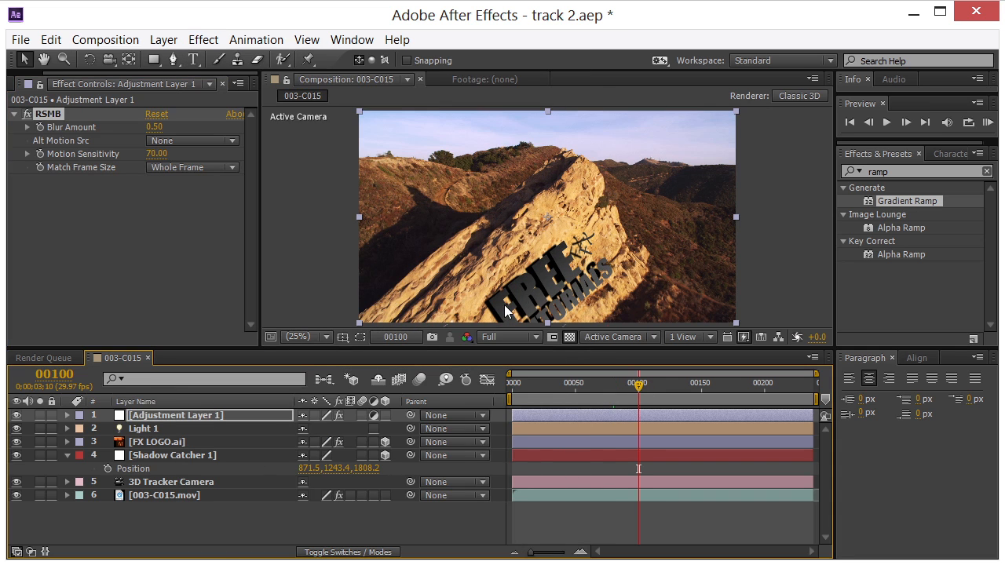
- Pre-compose all six layers into Pre-comp 1, moving all attributes into the new composition
{"action": "left_click_drag", "start_coordinate": [206, 540], "coordinate": [126, 412]}
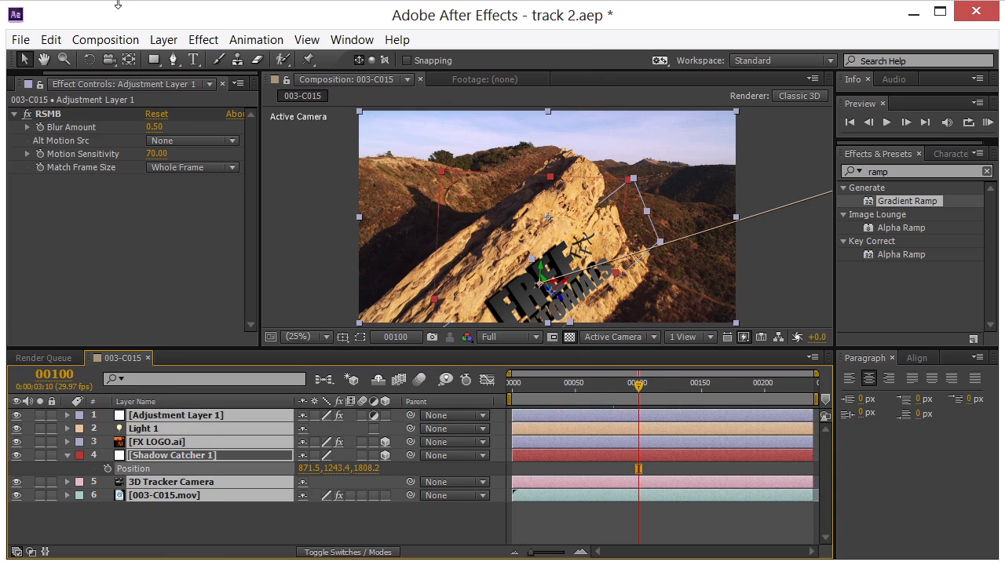
{"action": "left_click", "coordinate": [163, 40]}
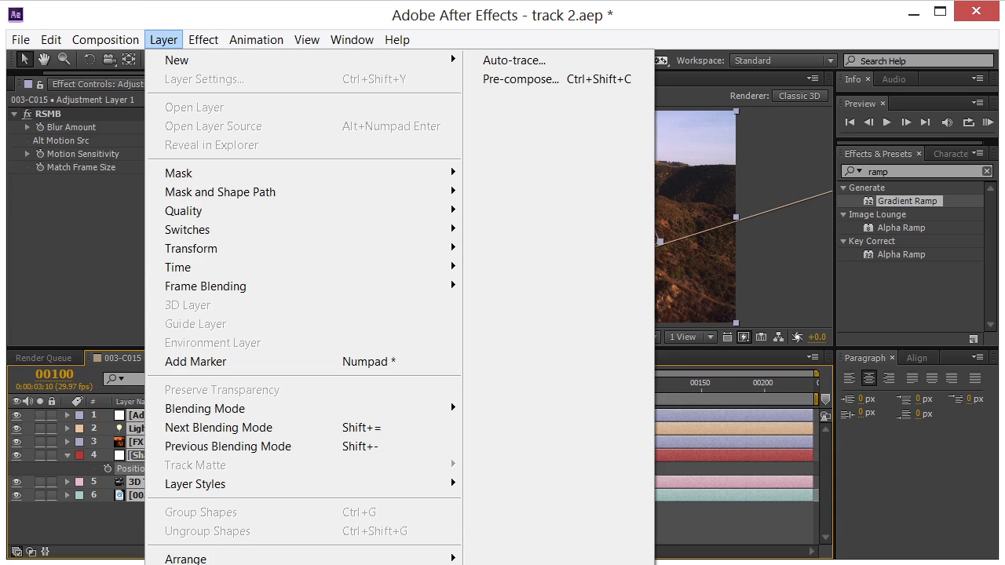
{"action": "mouse_move", "coordinate": [100, 41]}
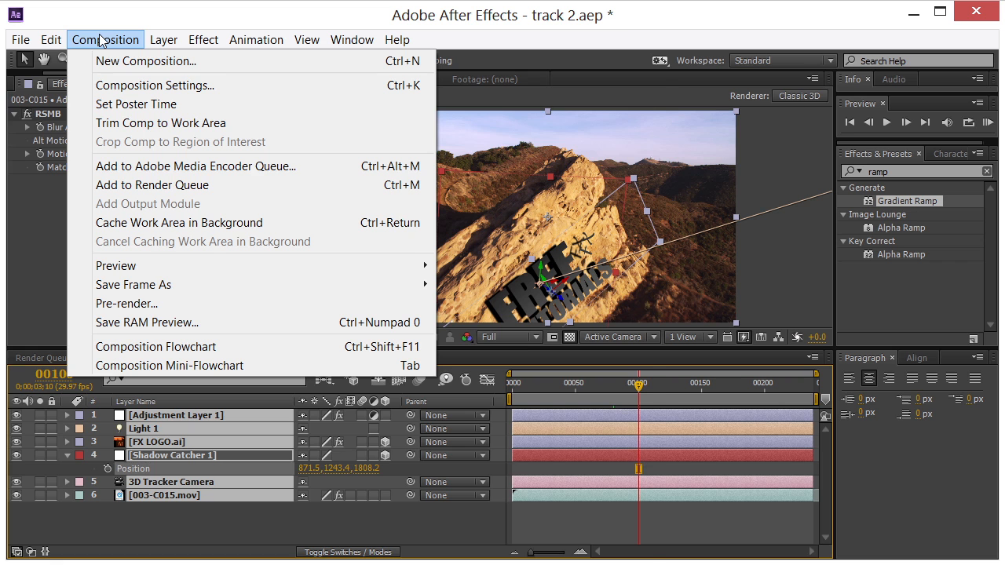
{"action": "mouse_move", "coordinate": [163, 45]}
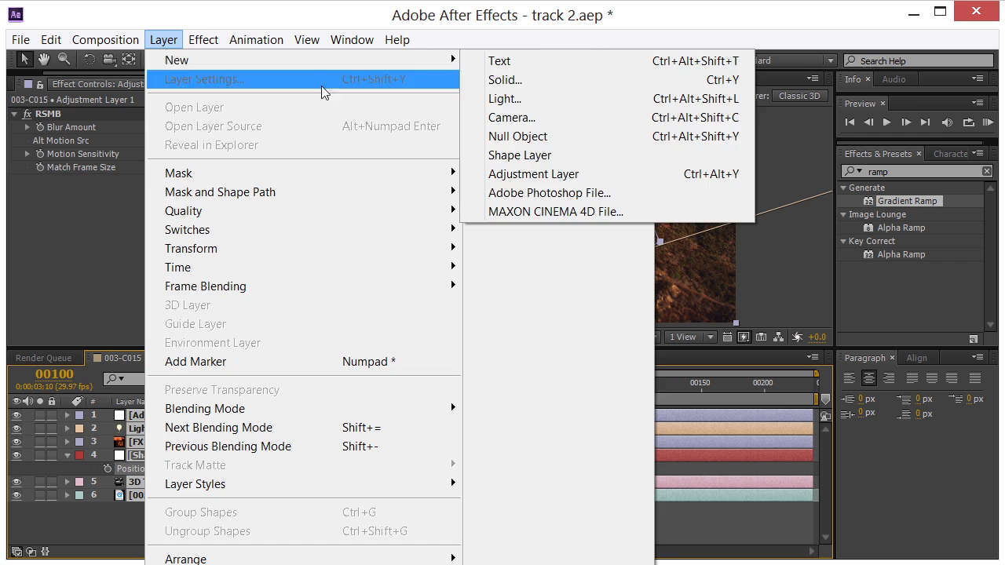
{"action": "mouse_move", "coordinate": [452, 69]}
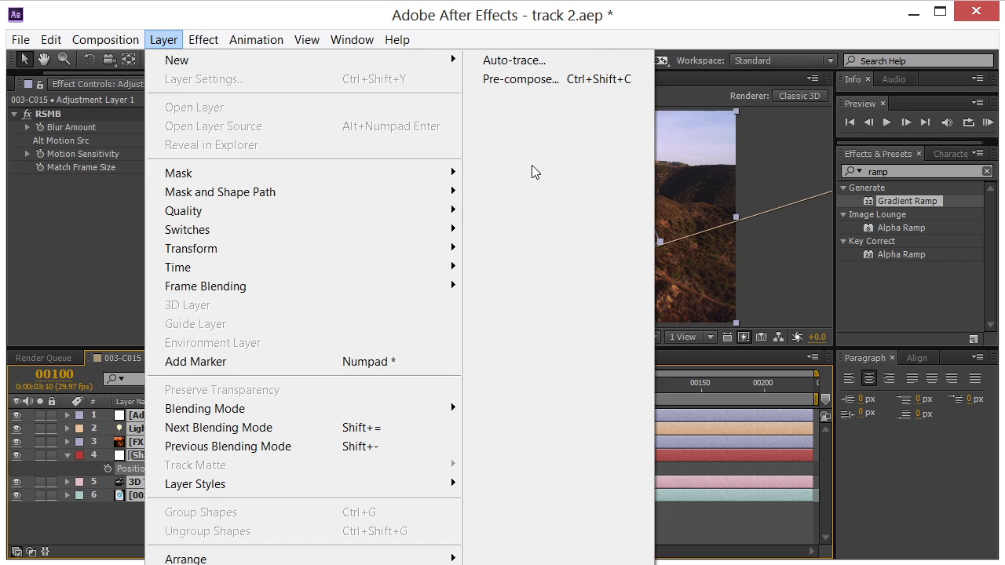
{"action": "left_click", "coordinate": [526, 85]}
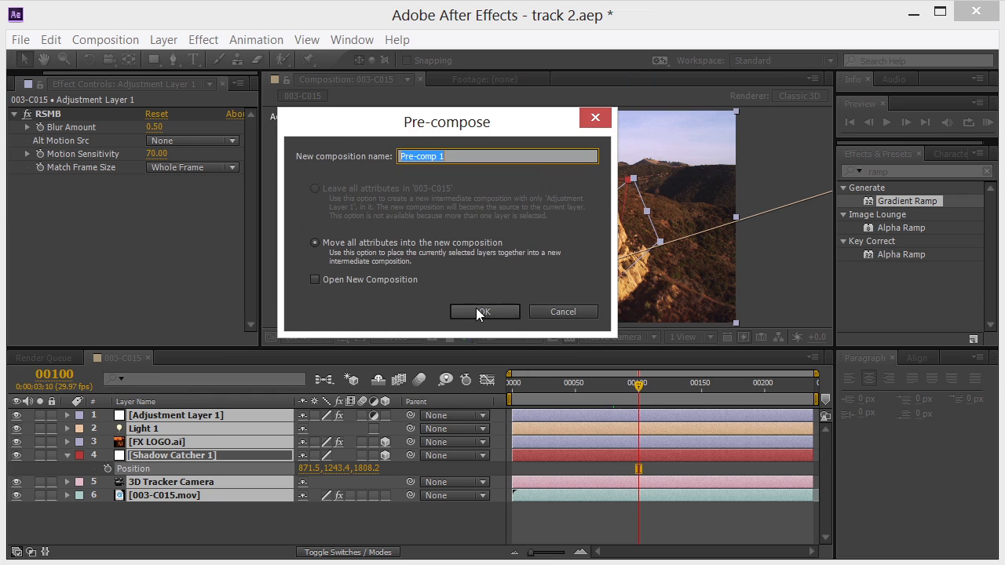
{"action": "left_click", "coordinate": [484, 312]}
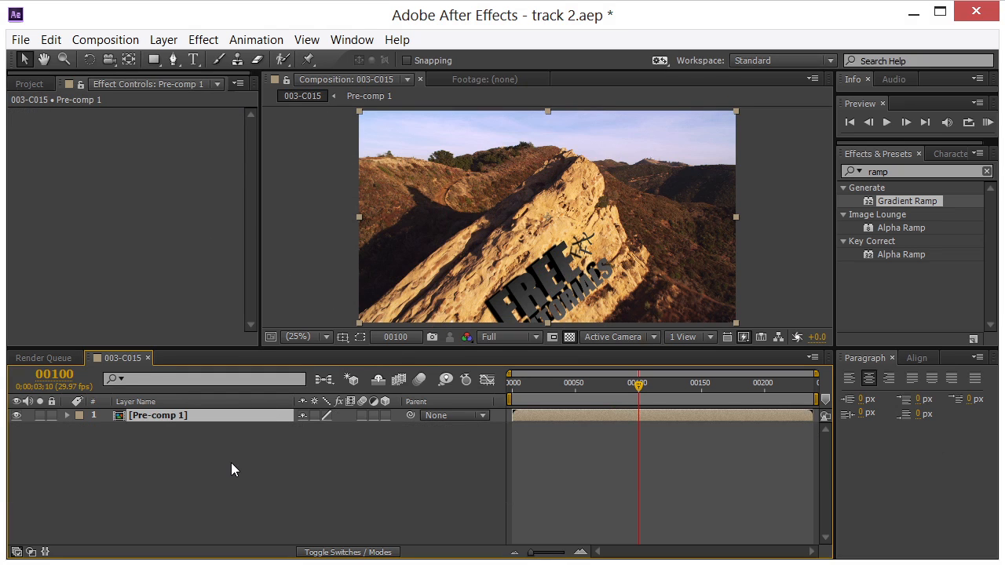
- Add a new adjustment layer above Pre-comp 1 and apply the Magic Bullet Looks effect to it
{"action": "right_click", "coordinate": [231, 470]}
{"action": "mouse_move", "coordinate": [283, 477]}
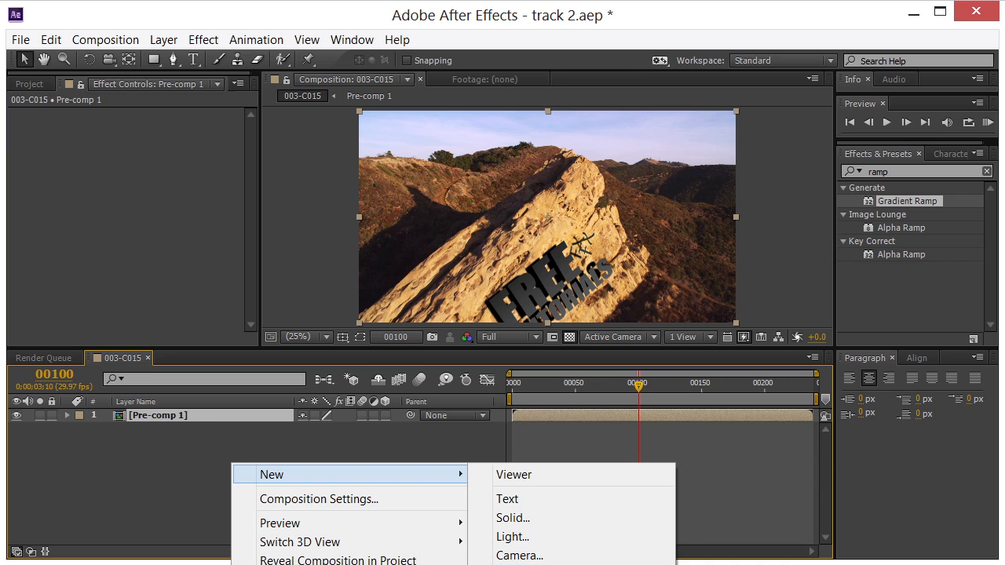
{"action": "left_click", "coordinate": [541, 562]}
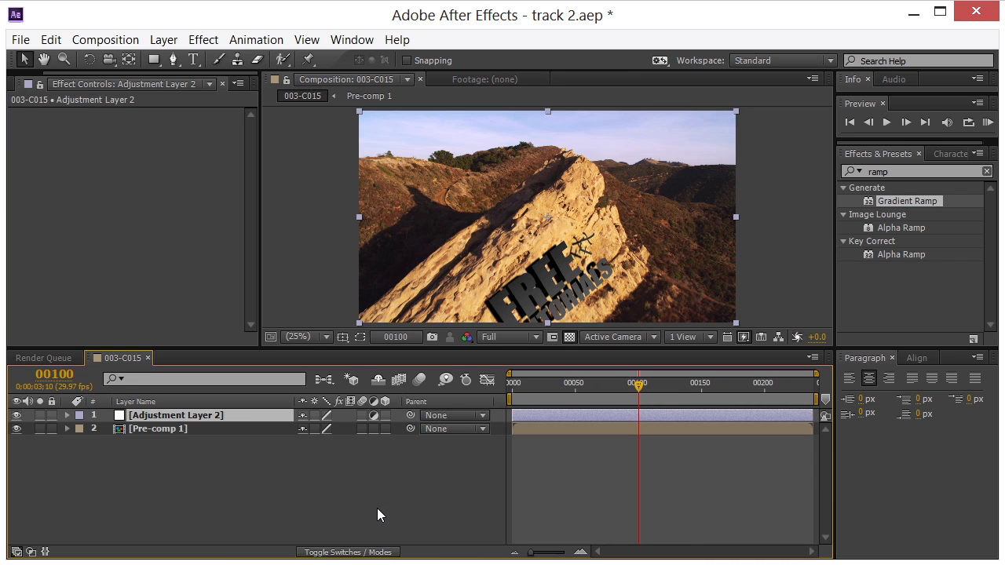
{"action": "left_click", "coordinate": [204, 39]}
{"action": "mouse_move", "coordinate": [375, 443]}
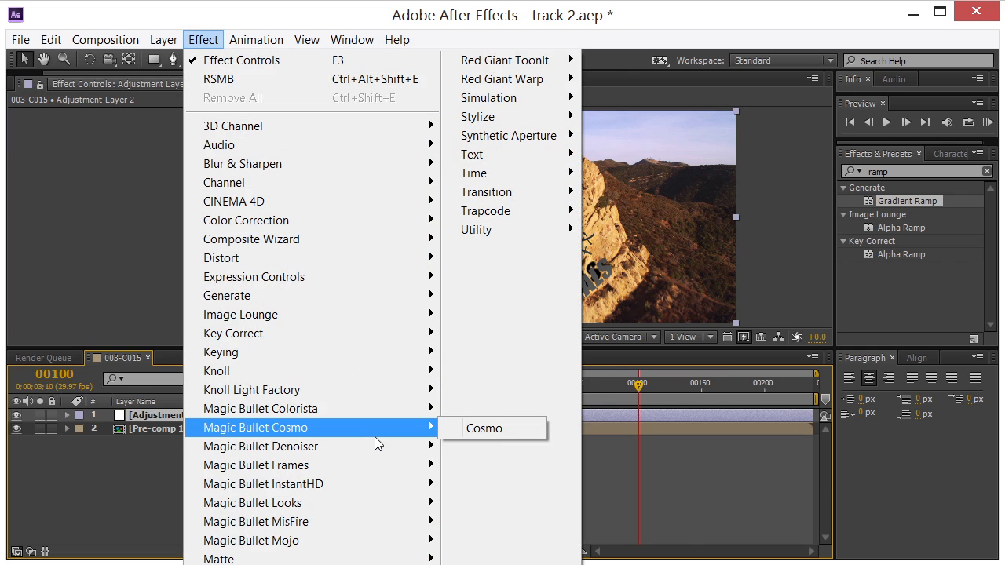
{"action": "mouse_move", "coordinate": [385, 505]}
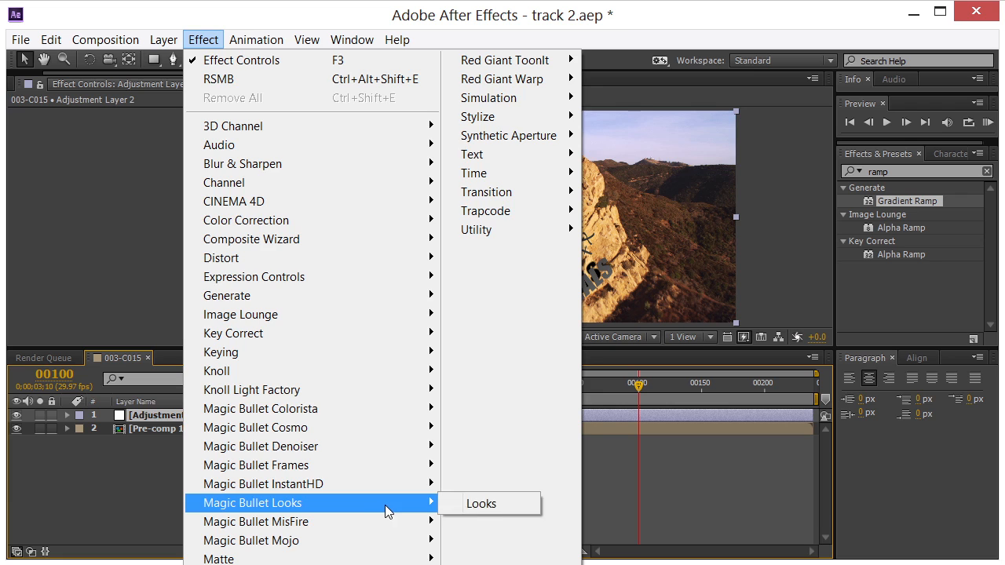
{"action": "left_click", "coordinate": [481, 510]}
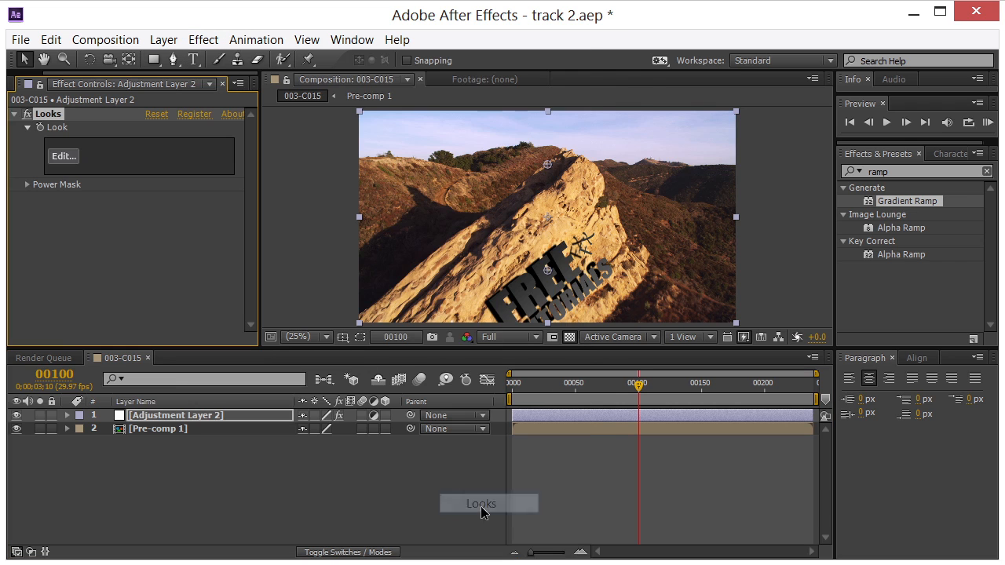
- Apply the Basic Black and White preset in the Looks editor and check the graded shot at frame 5
{"action": "left_click", "coordinate": [66, 160]}
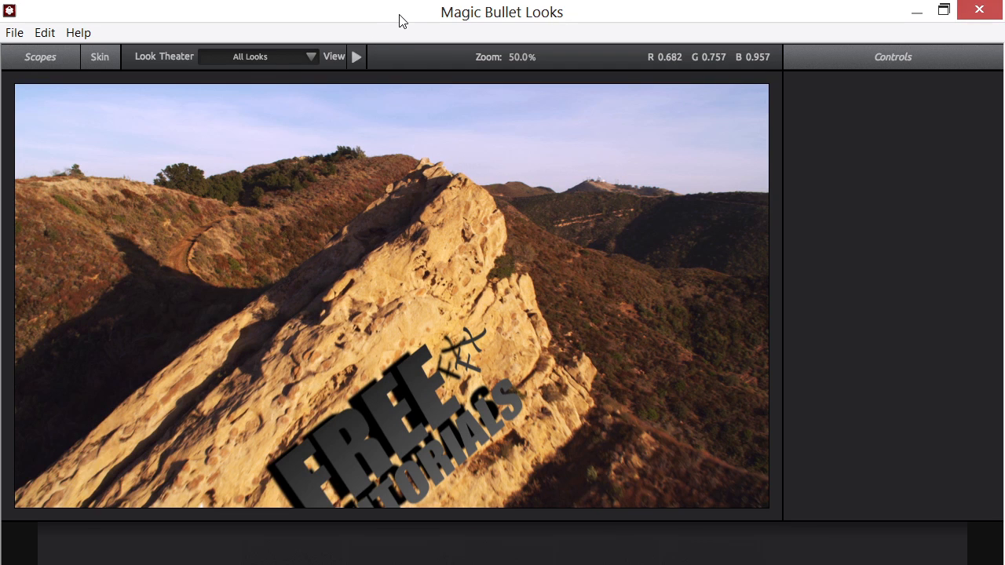
{"action": "mouse_move", "coordinate": [7, 407]}
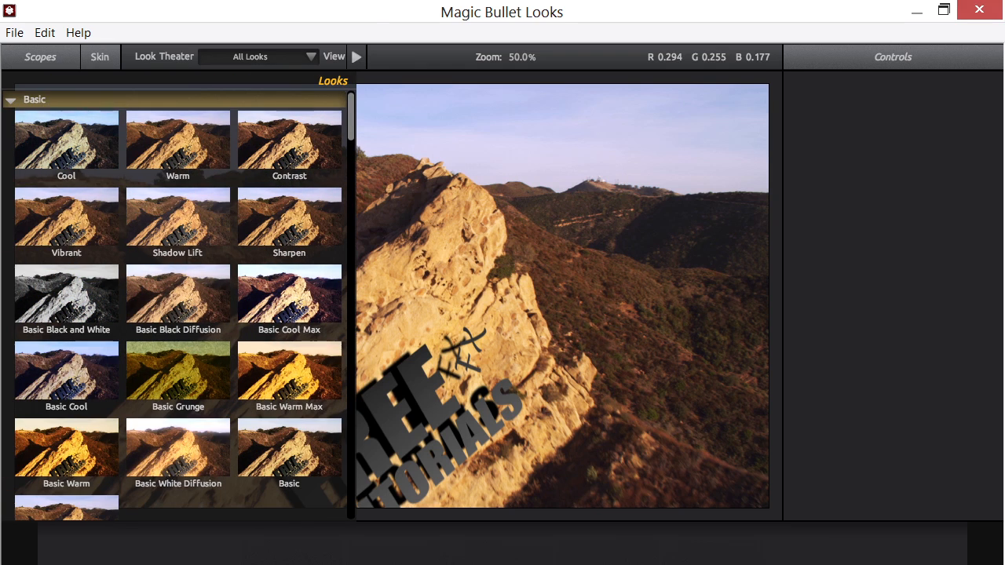
{"action": "left_click", "coordinate": [77, 301]}
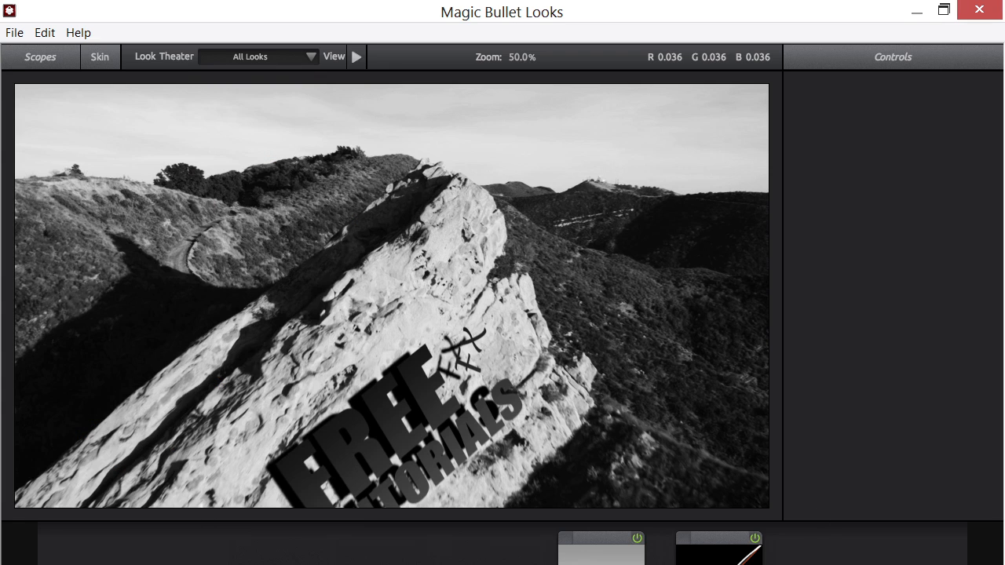
{"action": "key", "text": "Return"}
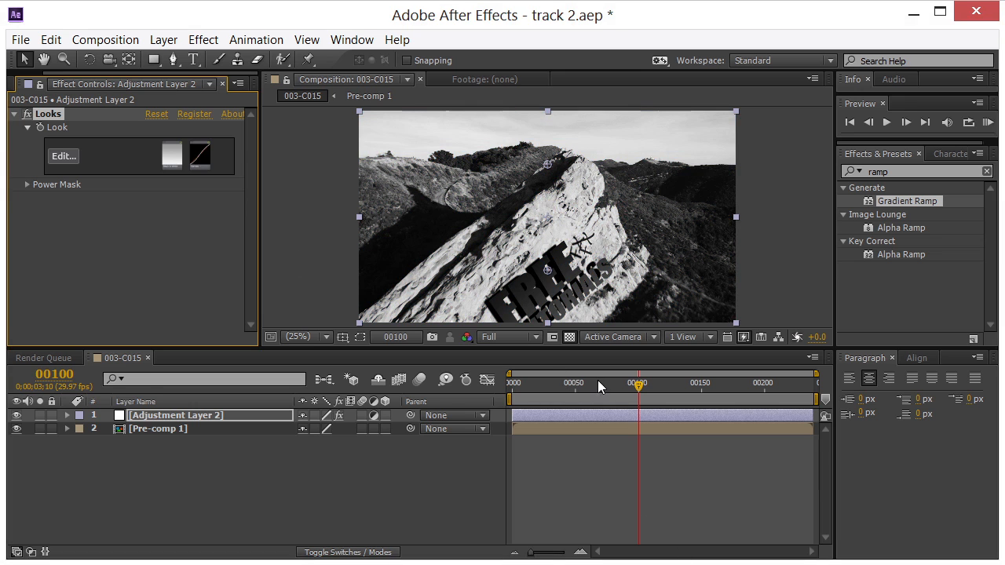
{"action": "left_click_drag", "start_coordinate": [540, 382], "coordinate": [518, 384]}
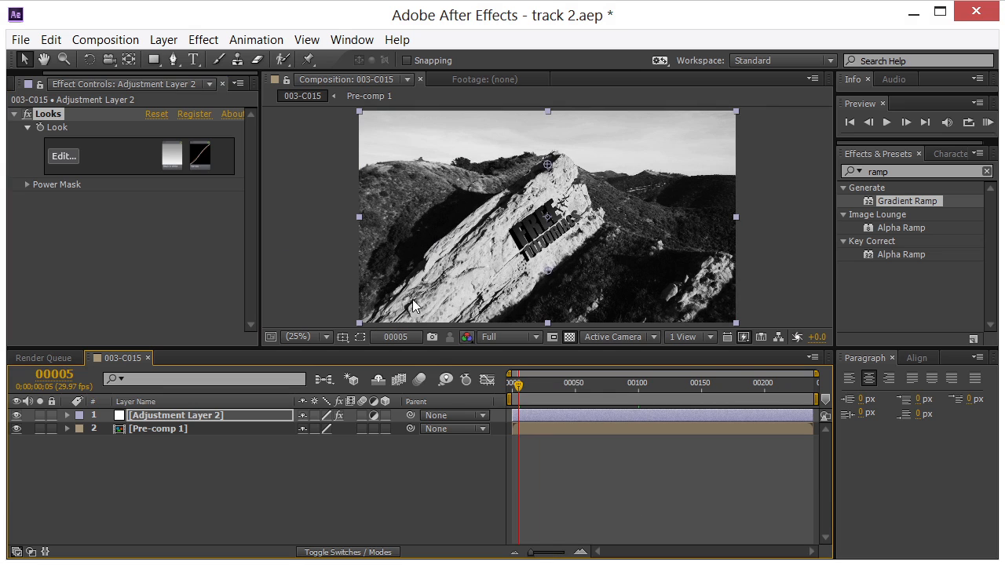
- Add the 003-C015 composition to the render queue and set its output module format to QuickTime
{"action": "left_click", "coordinate": [106, 40]}
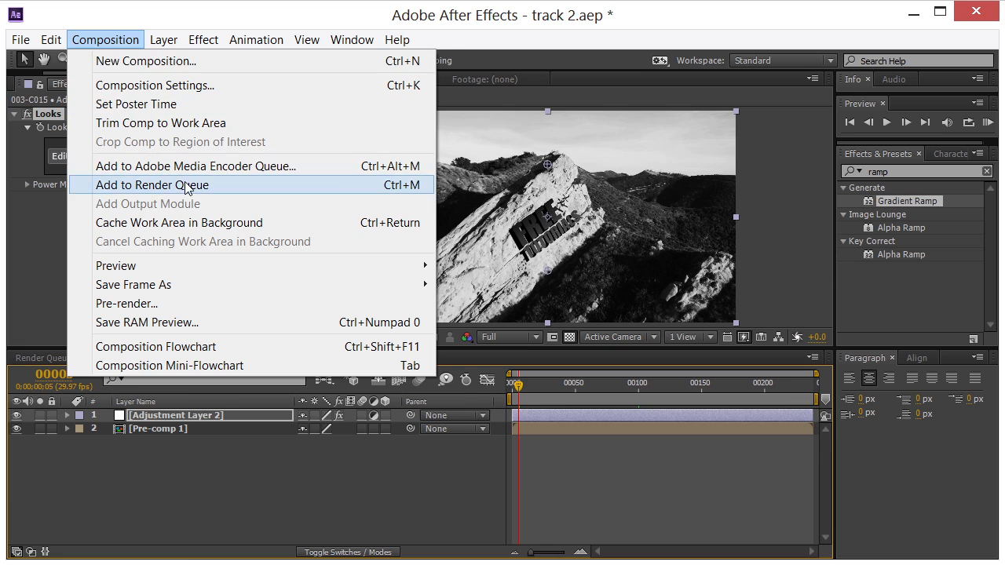
{"action": "left_click", "coordinate": [186, 185]}
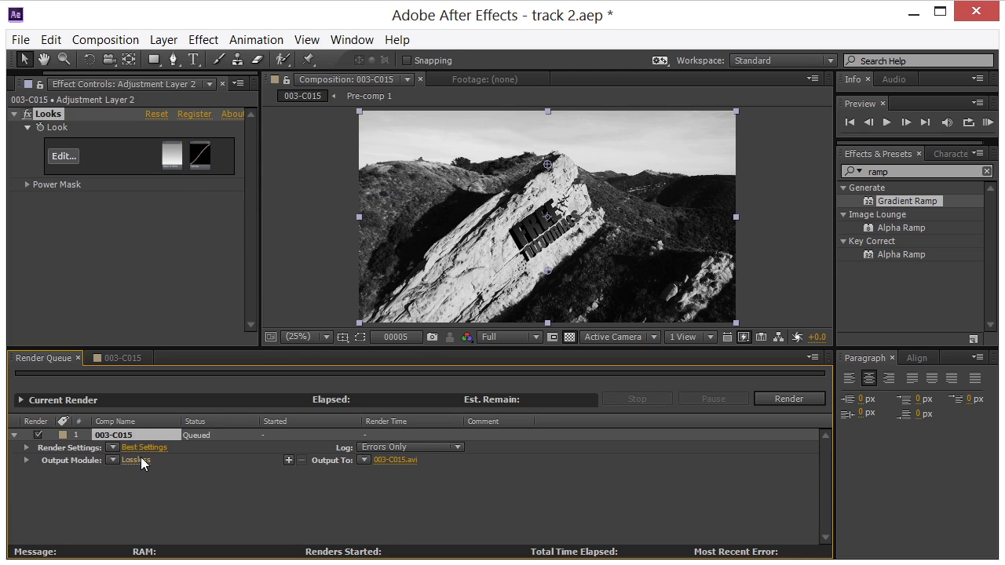
{"action": "left_click", "coordinate": [141, 459]}
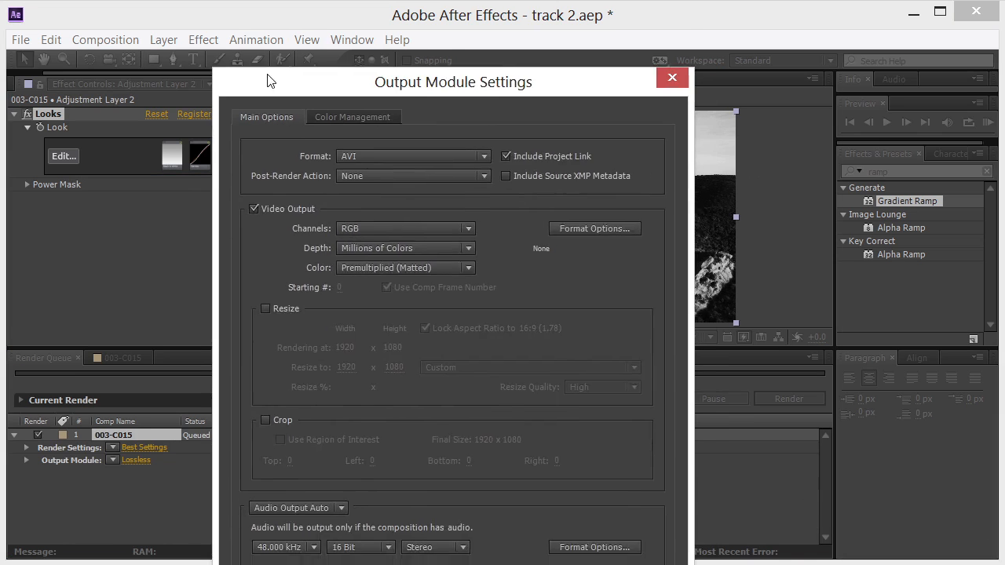
{"action": "left_click", "coordinate": [349, 119]}
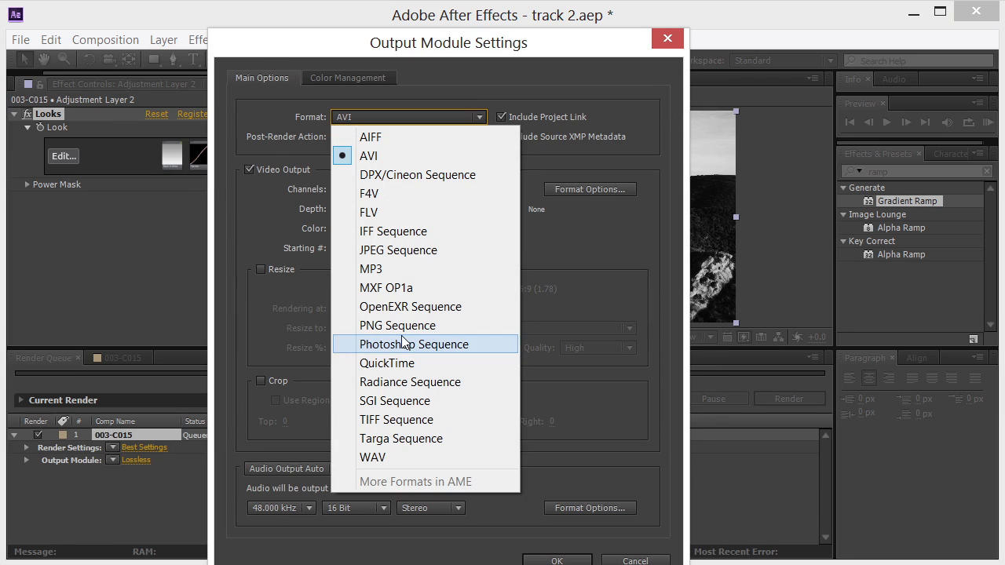
{"action": "left_click", "coordinate": [403, 363]}
- Enable resizing for the output with a width of 864 at the locked 16:9 aspect ratio and accept the settings
{"action": "left_click", "coordinate": [285, 272]}
{"action": "left_click", "coordinate": [341, 330]}
{"action": "type", "text": "864"}
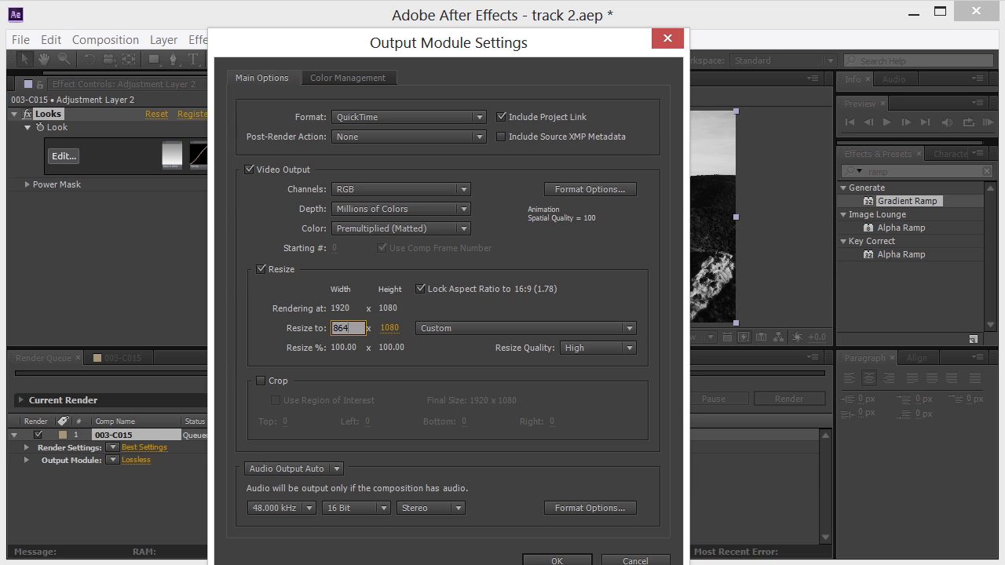
{"action": "key", "text": "Tab"}
{"action": "left_click", "coordinate": [549, 559]}
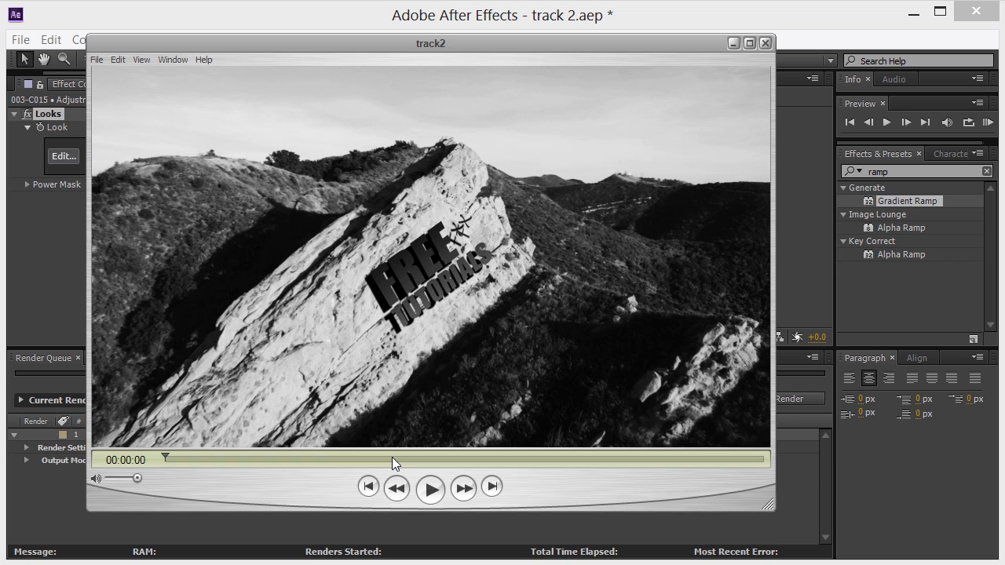
- Play the rendered track2 movie to review the tracked logo
{"action": "left_click", "coordinate": [430, 489]}
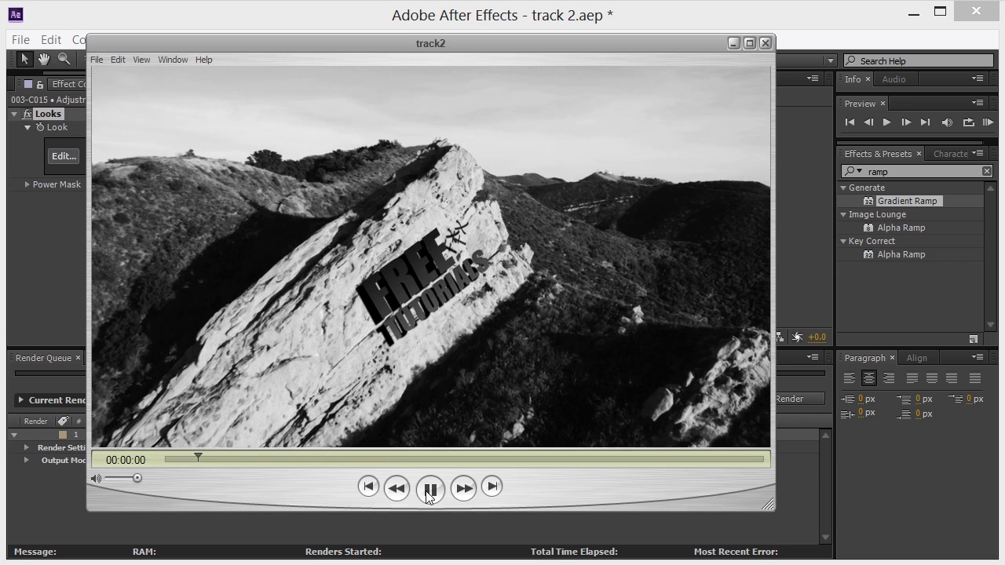